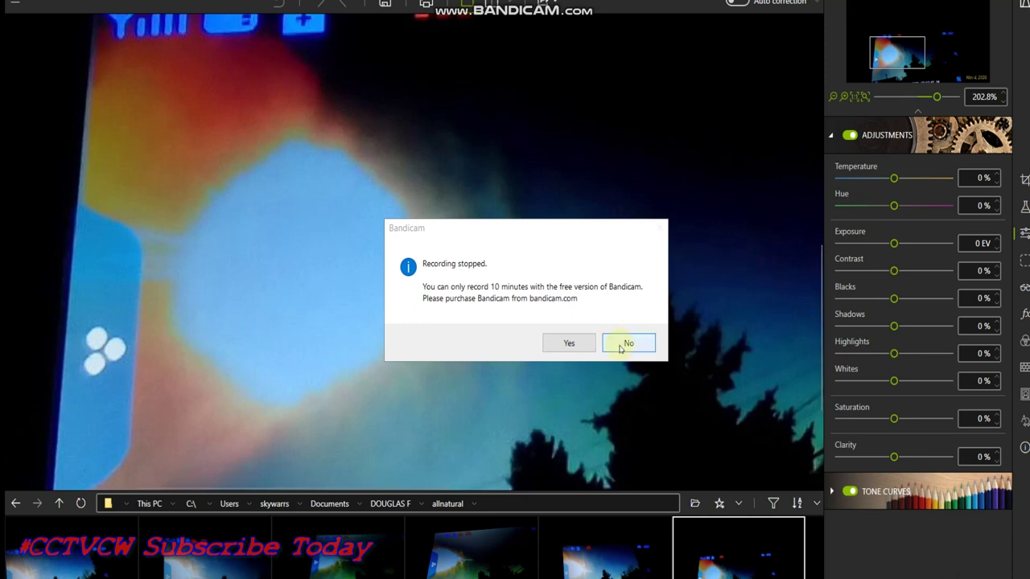
Step: Open the 11/04/2020 12:48:54 PM night-sky still from the filmstrip and zoom in
{"action": "left_click", "coordinate": [627, 344]}
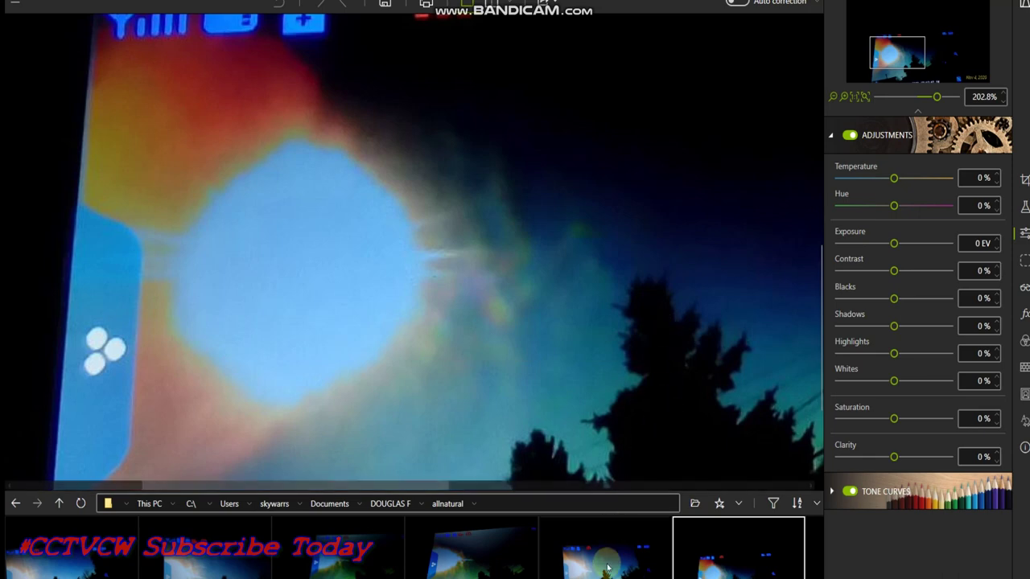
{"action": "scroll", "coordinate": [605, 563], "scroll_direction": "down", "scroll_amount": 4}
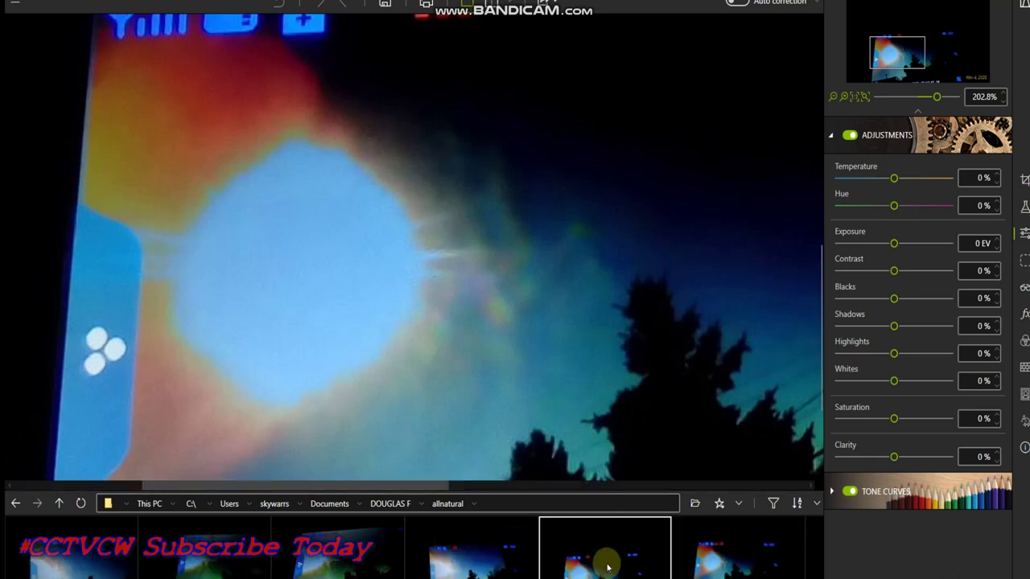
{"action": "left_click", "coordinate": [356, 573]}
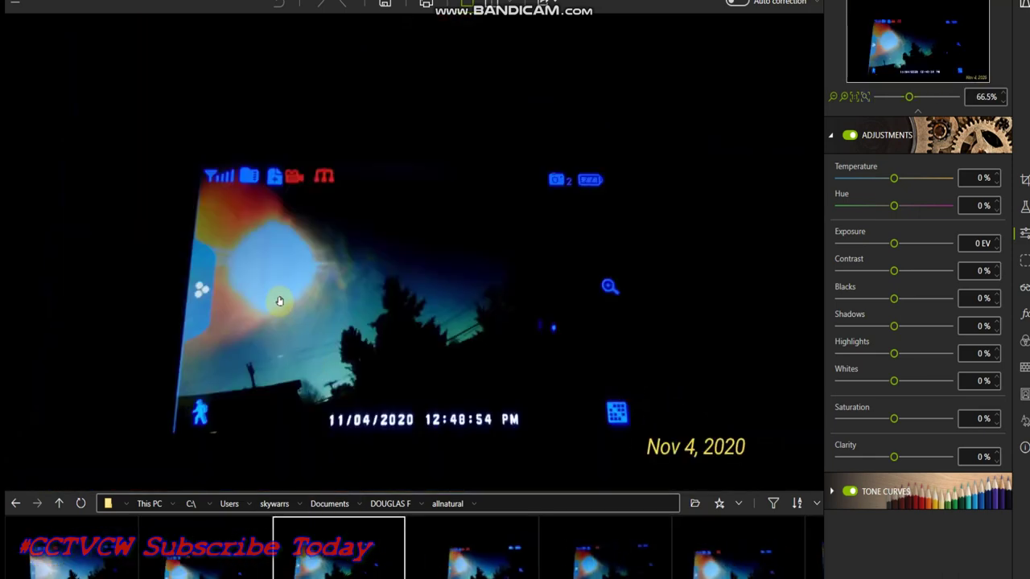
{"action": "scroll", "coordinate": [280, 301], "scroll_direction": "up", "scroll_amount": 1}
{"action": "scroll", "coordinate": [279, 300], "scroll_direction": "up", "scroll_amount": 1}
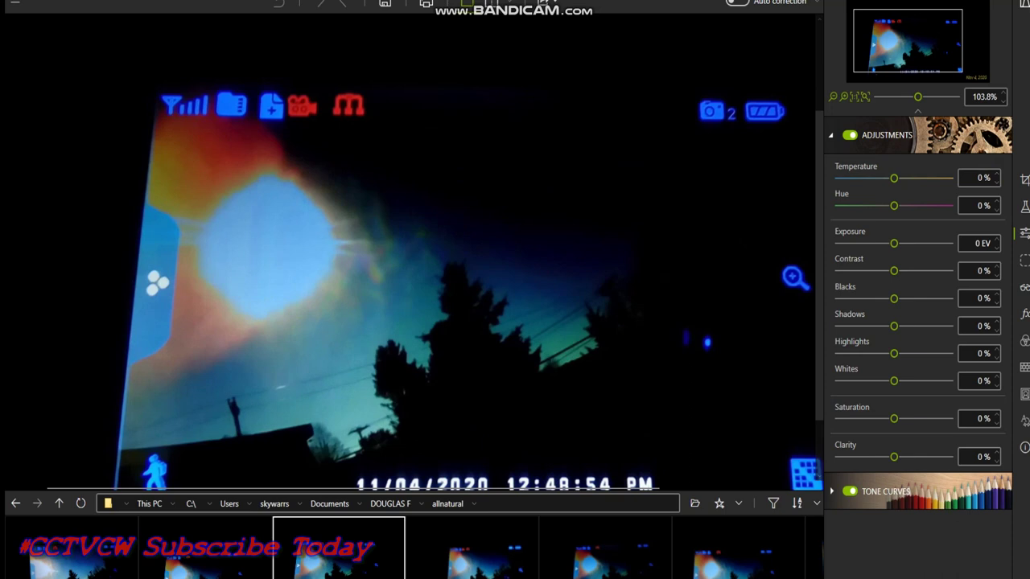
Step: Mark out a custom 1013×608 px crop around the blue orb and tree silhouettes
{"action": "left_click", "coordinate": [1025, 180]}
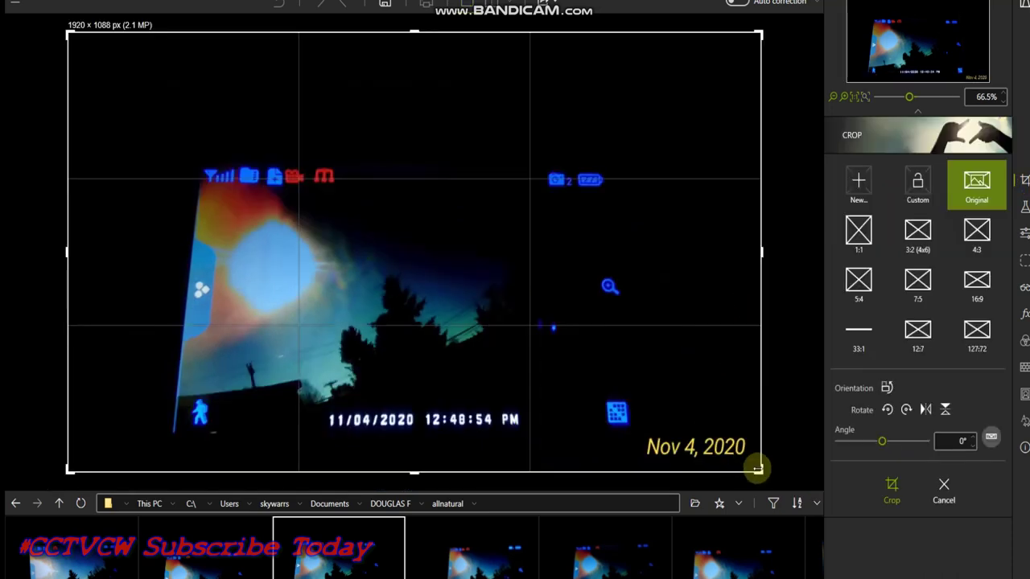
{"action": "left_click_drag", "start_coordinate": [760, 473], "coordinate": [684, 422]}
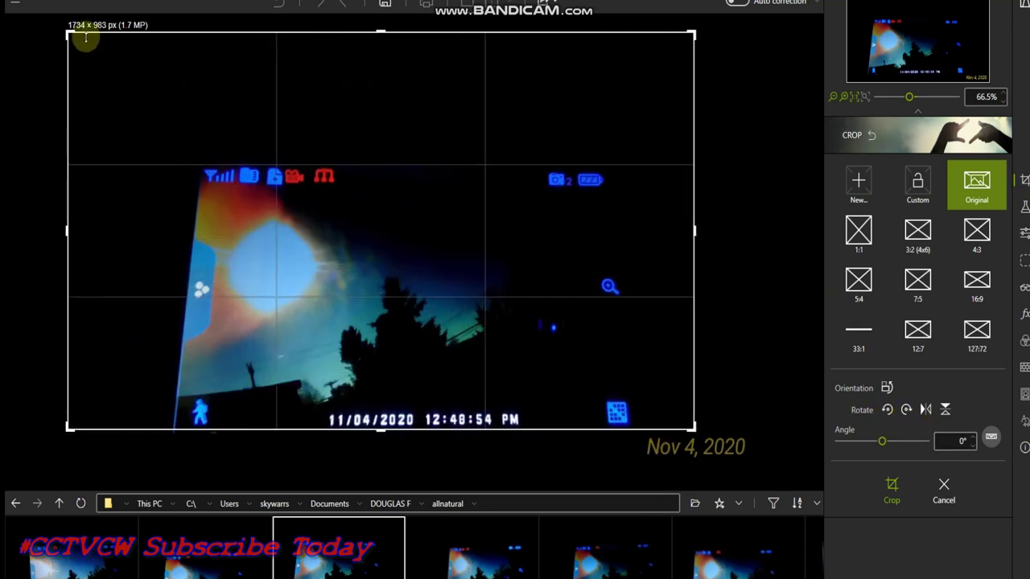
{"action": "left_click", "coordinate": [918, 185]}
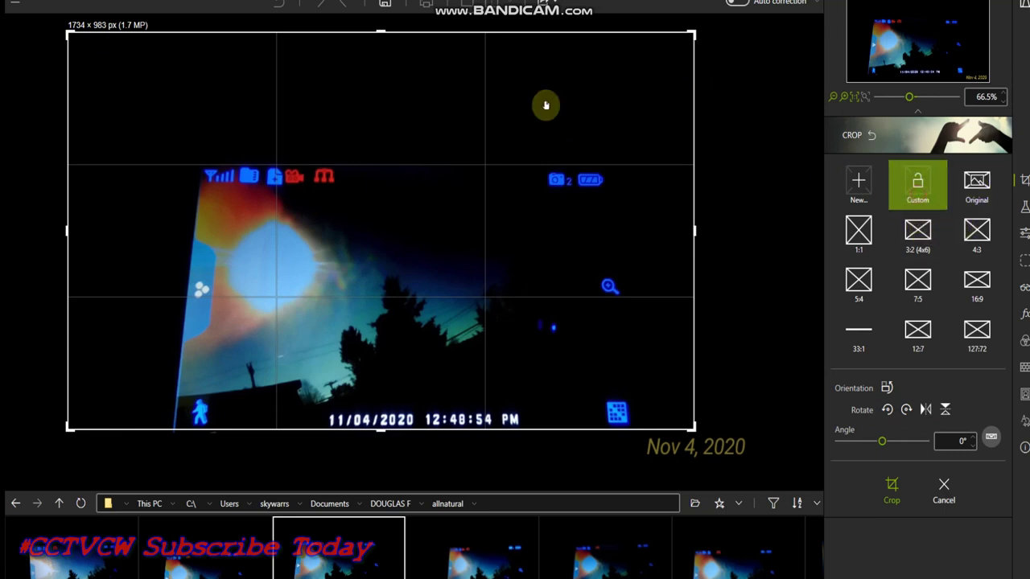
{"action": "left_click_drag", "start_coordinate": [72, 37], "coordinate": [202, 184]}
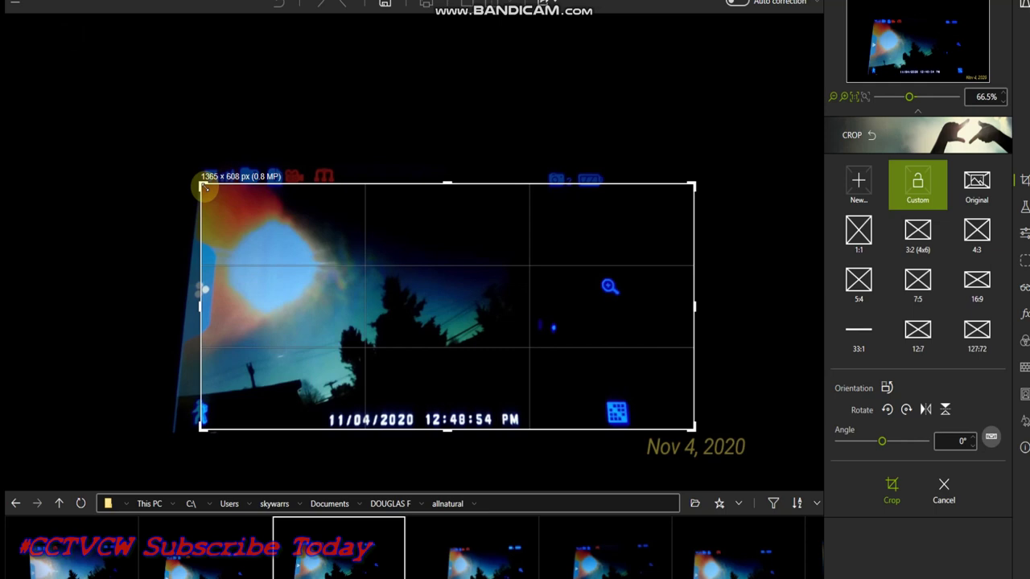
{"action": "left_click_drag", "start_coordinate": [693, 306], "coordinate": [569, 304]}
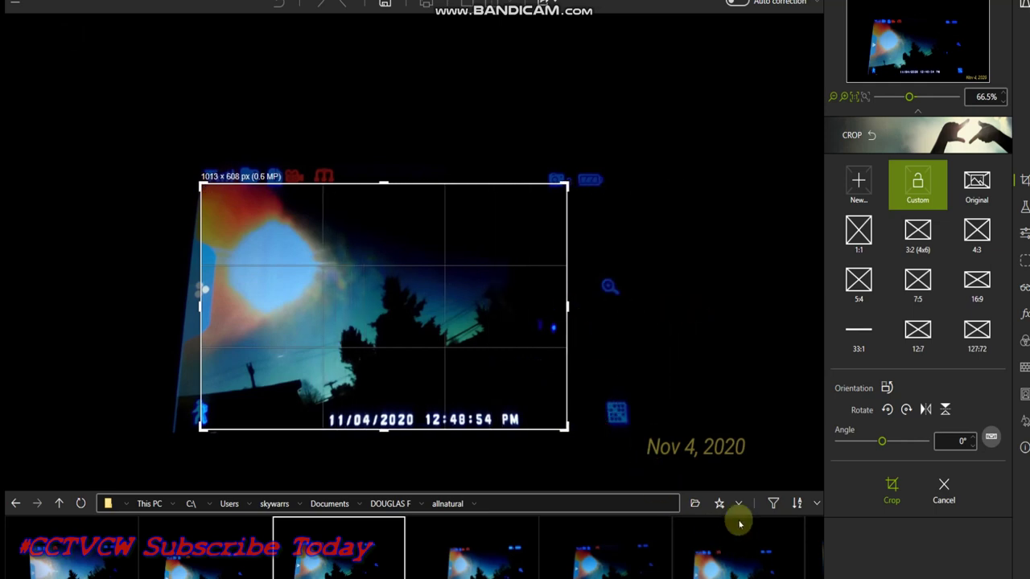
Step: Apply the crop and set exposure +0.51 EV, contrast +30%, blacks +100%, highlights +84%, whites +37%, clarity +63%
{"action": "left_click", "coordinate": [892, 487]}
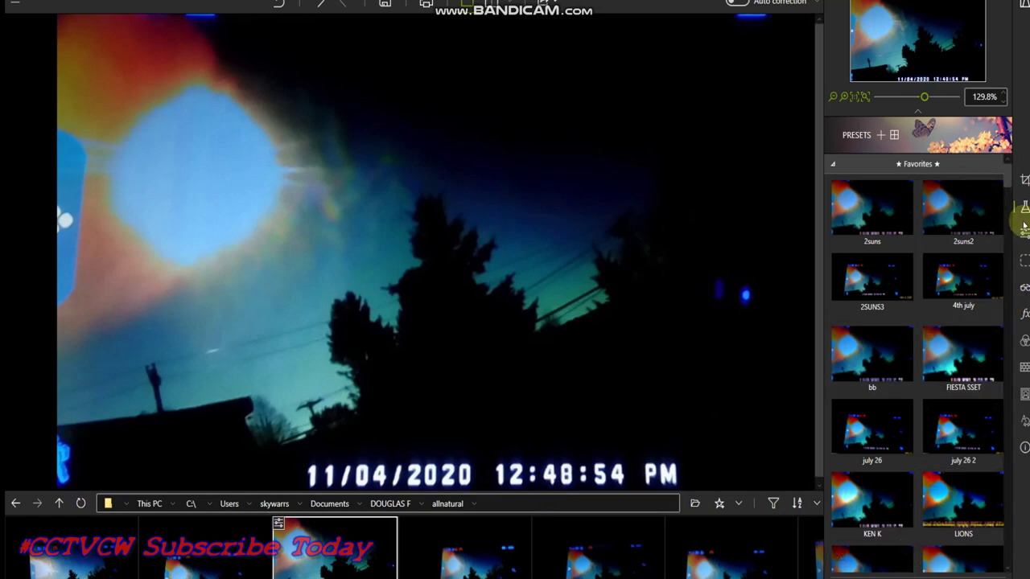
{"action": "left_click", "coordinate": [1023, 232]}
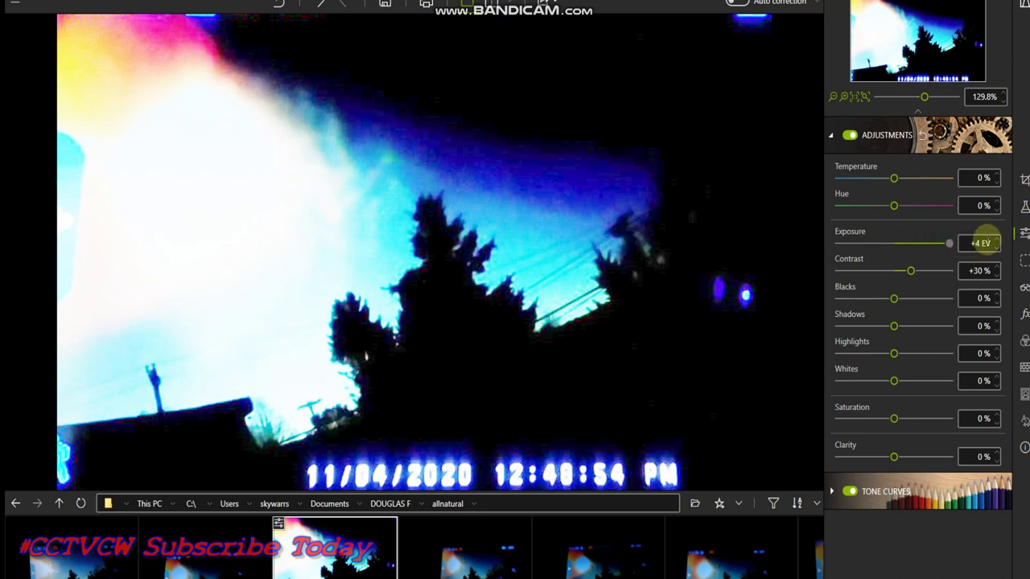
{"action": "left_click_drag", "start_coordinate": [937, 240], "coordinate": [969, 300]}
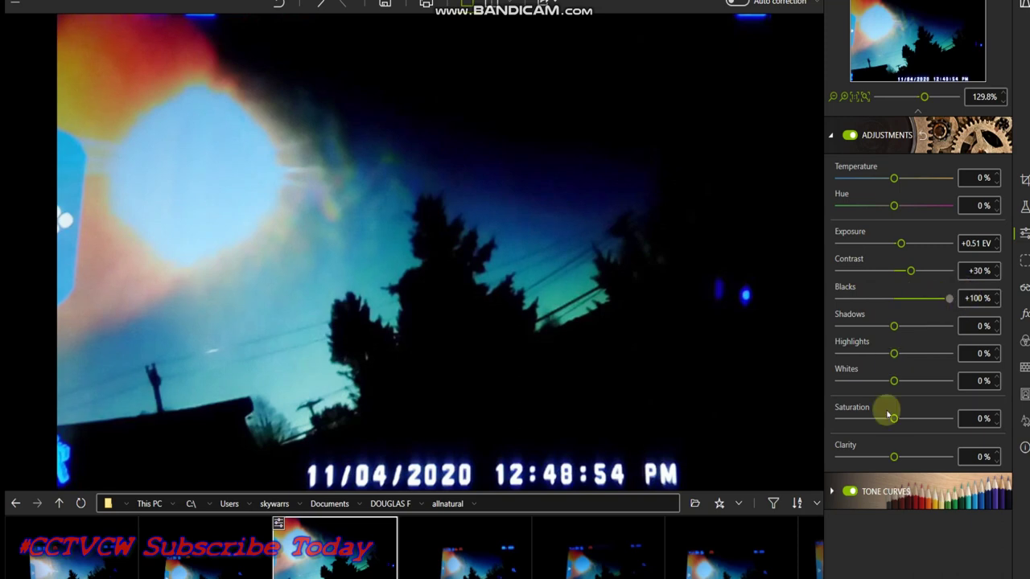
{"action": "left_click_drag", "start_coordinate": [895, 355], "coordinate": [943, 357]}
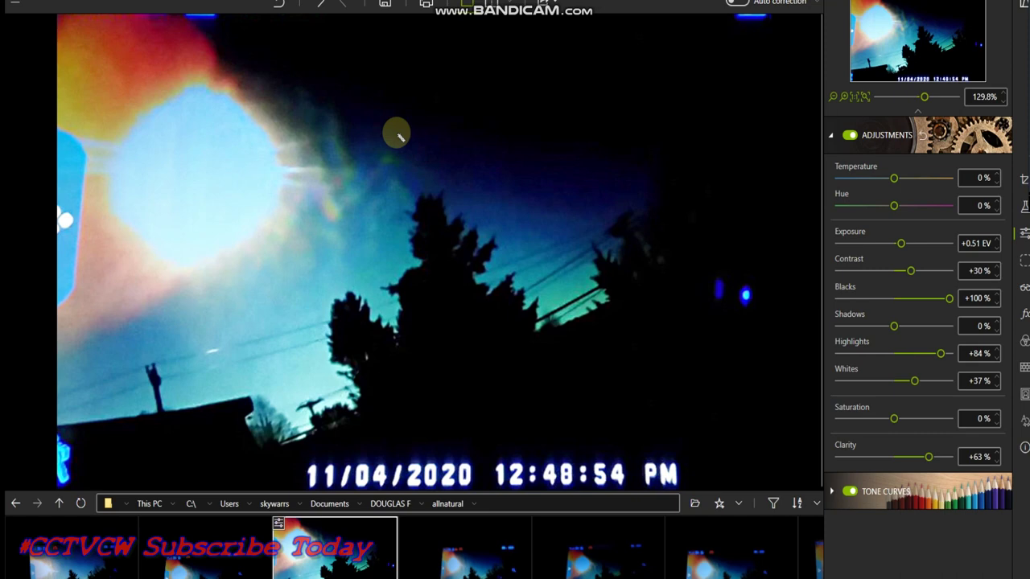
{"action": "mouse_move", "coordinate": [201, 24]}
{"action": "left_mouse_down"}
{"action": "mouse_move", "coordinate": [225, 81]}
{"action": "mouse_move", "coordinate": [288, 153]}
{"action": "mouse_move", "coordinate": [494, 212]}
{"action": "mouse_move", "coordinate": [680, 228]}
{"action": "left_mouse_up"}
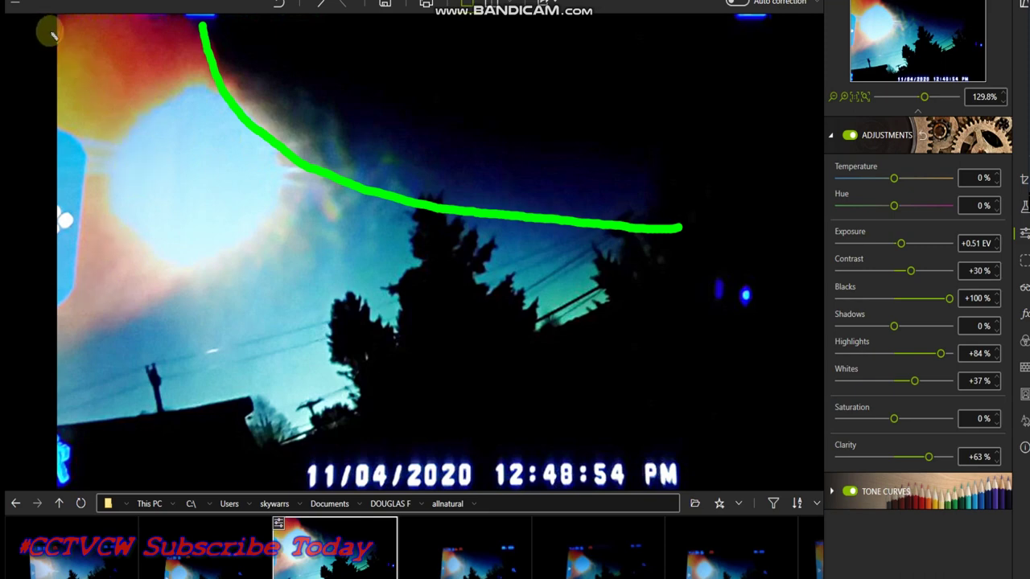
{"action": "mouse_move", "coordinate": [58, 32]}
{"action": "left_mouse_down"}
{"action": "mouse_move", "coordinate": [80, 87]}
{"action": "mouse_move", "coordinate": [134, 111]}
{"action": "left_mouse_up"}
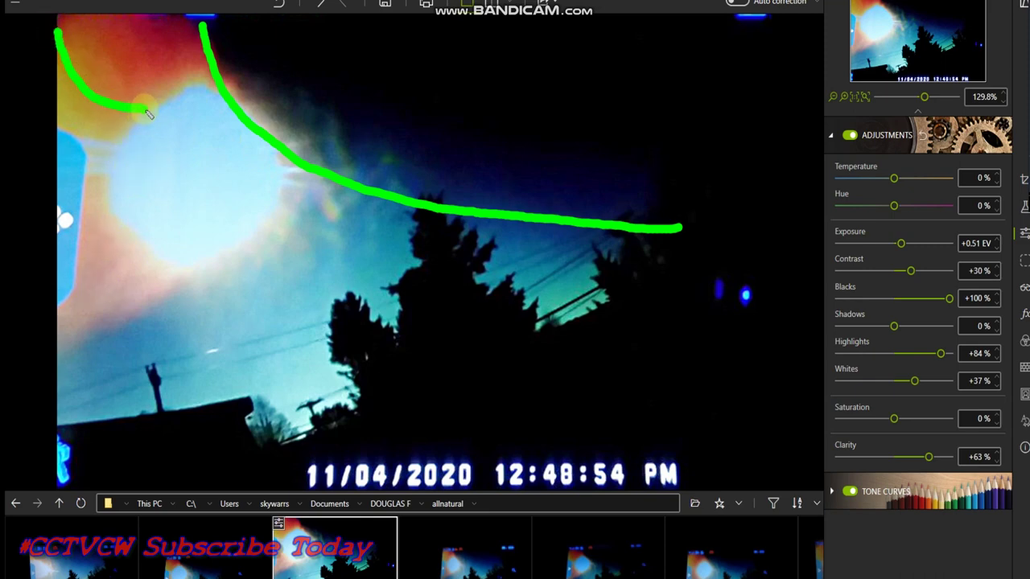
{"action": "left_click", "coordinate": [290, 54]}
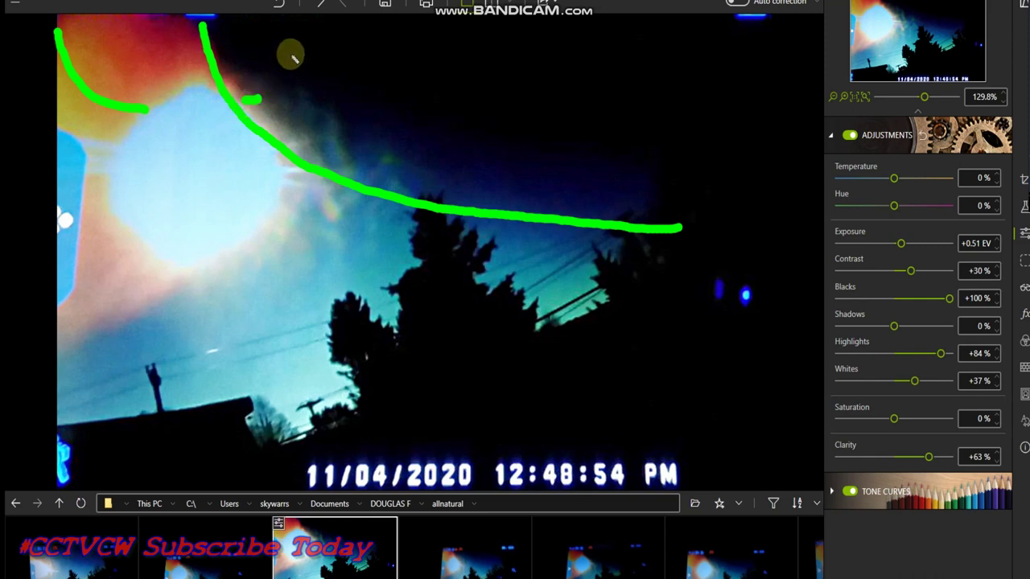
{"action": "left_click", "coordinate": [310, 16]}
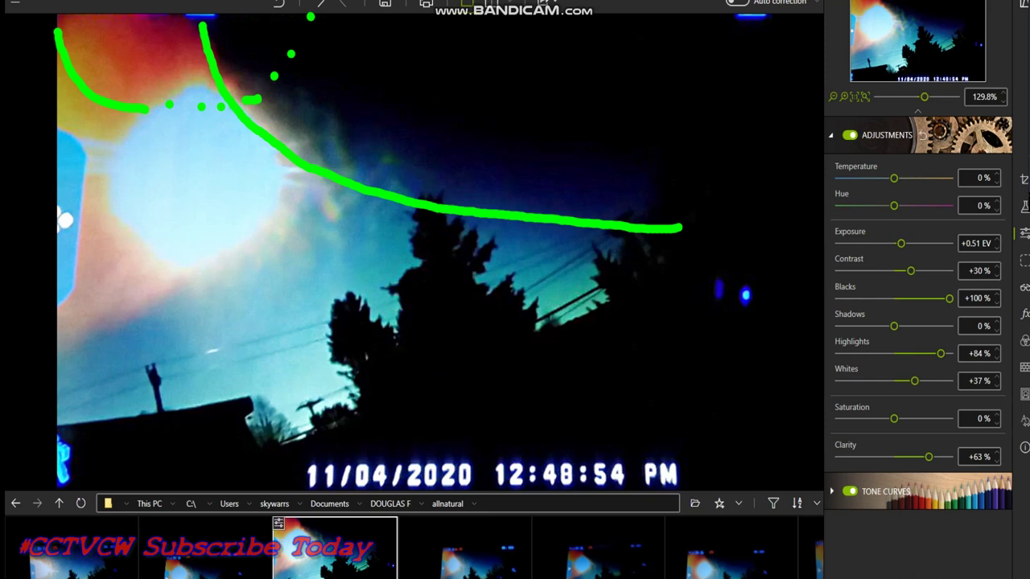
{"action": "key", "text": "Escape"}
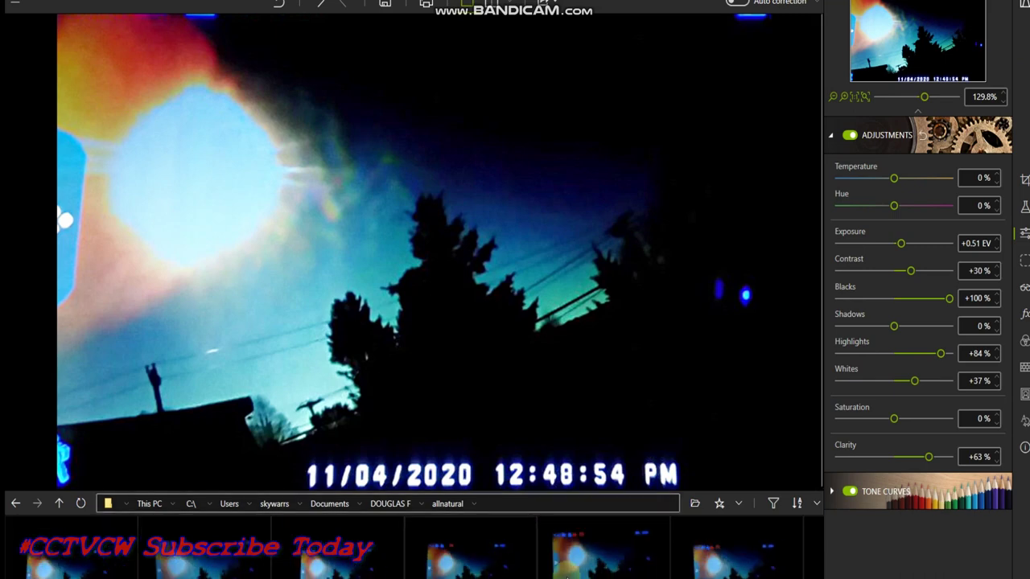
Step: Open the 01:06:27 PM still and crop it to a custom 1178×716 px frame
{"action": "left_click", "coordinate": [597, 565]}
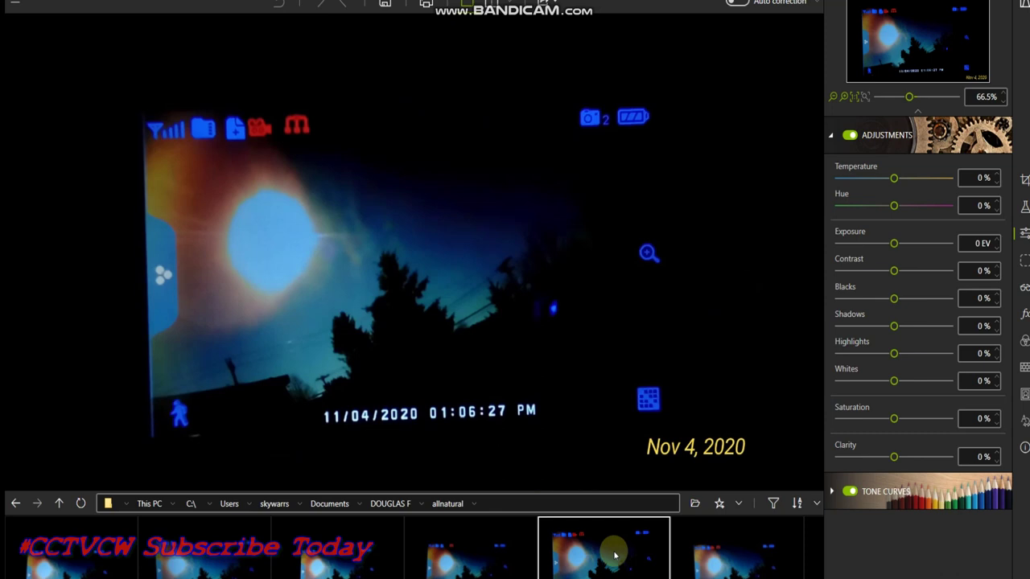
{"action": "scroll", "coordinate": [271, 233], "scroll_direction": "up", "scroll_amount": 4}
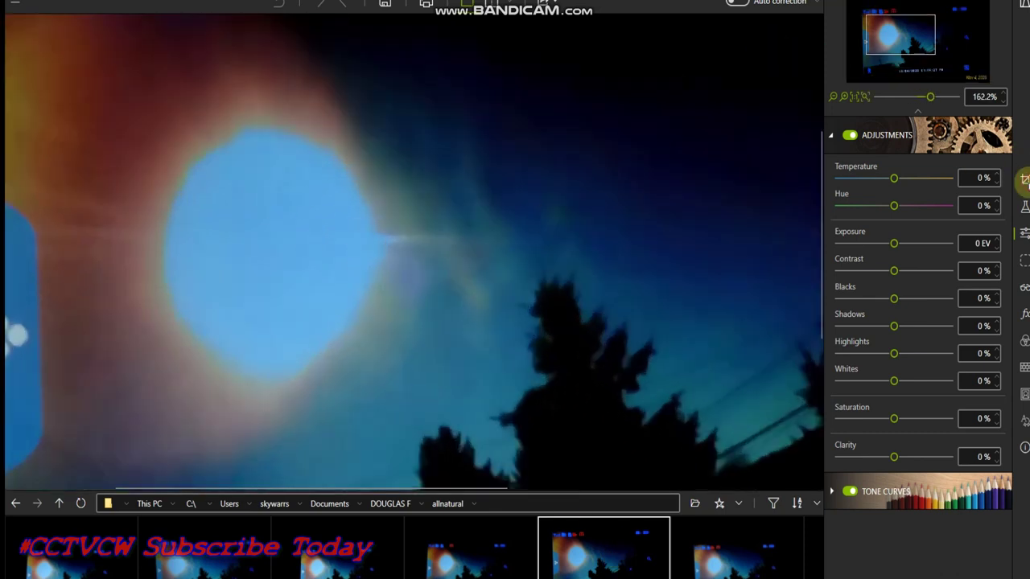
{"action": "left_click", "coordinate": [1024, 179]}
{"action": "left_click", "coordinate": [930, 192]}
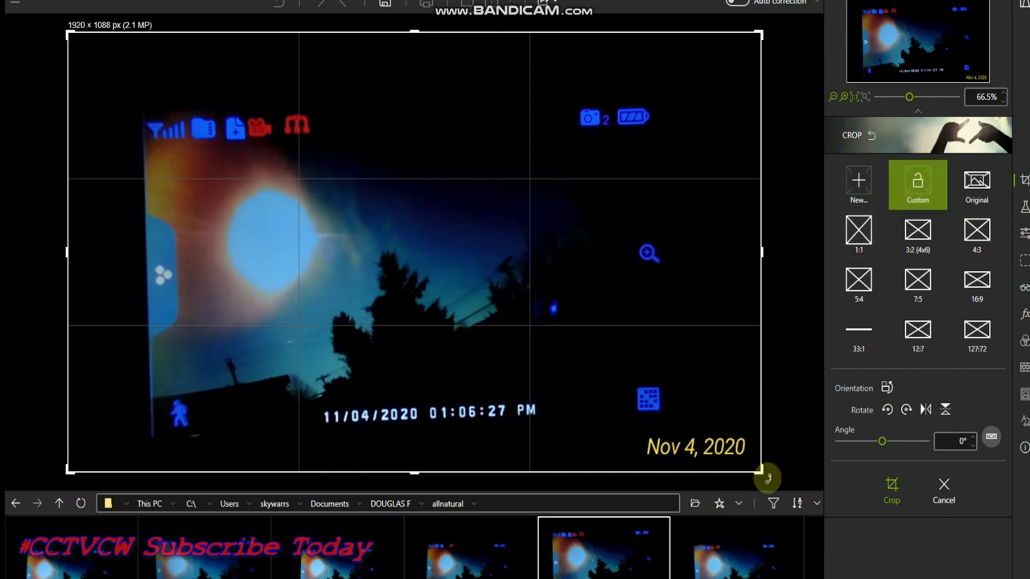
{"action": "left_click_drag", "start_coordinate": [760, 471], "coordinate": [572, 425]}
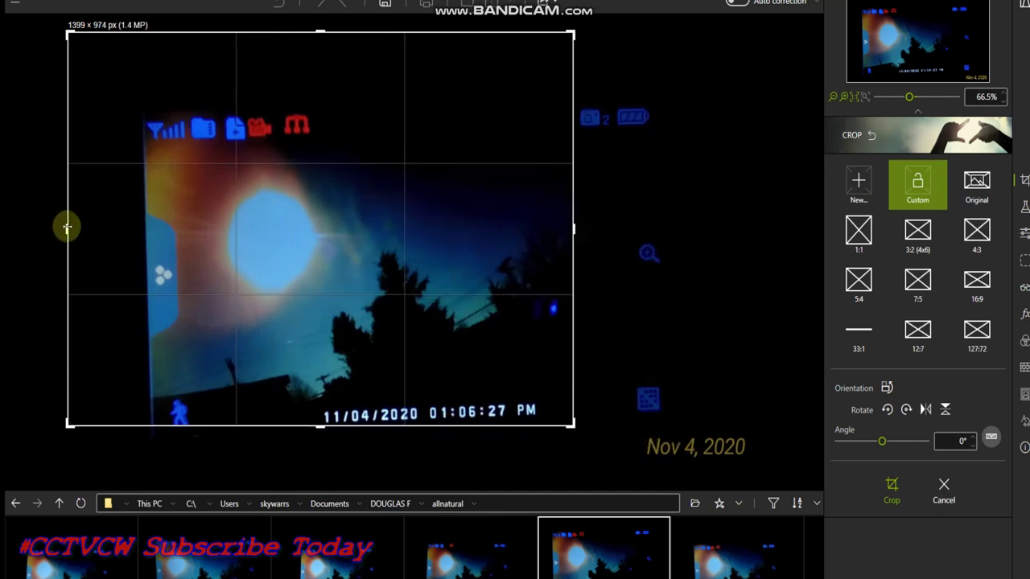
{"action": "left_click_drag", "start_coordinate": [70, 227], "coordinate": [147, 229]}
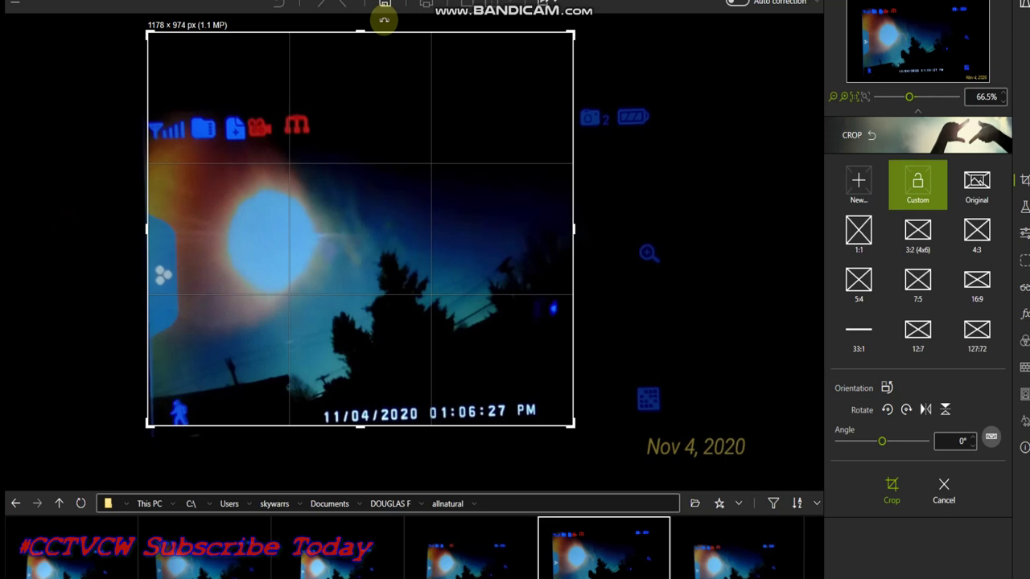
{"action": "left_click_drag", "start_coordinate": [363, 30], "coordinate": [341, 135]}
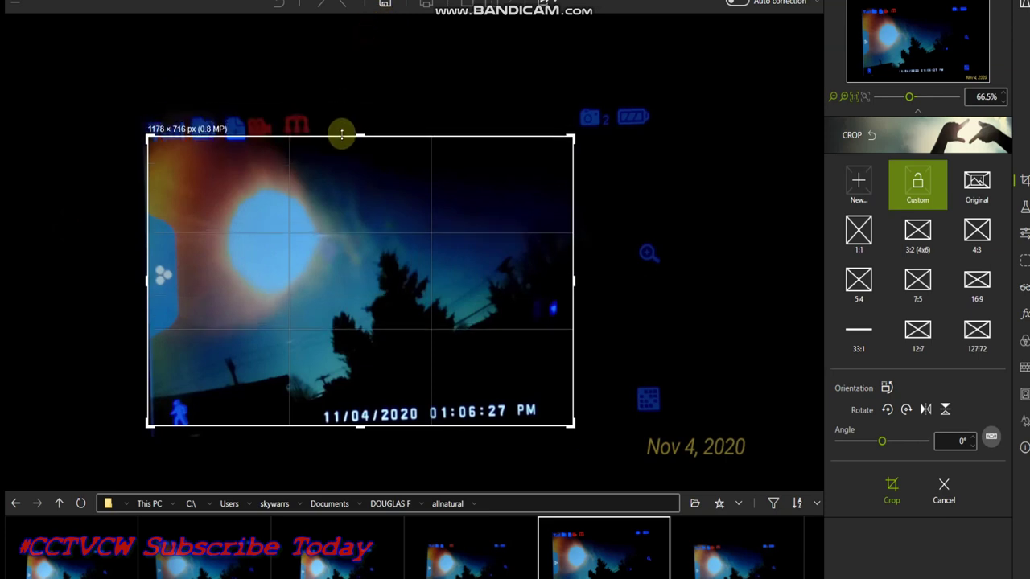
{"action": "left_click", "coordinate": [891, 487]}
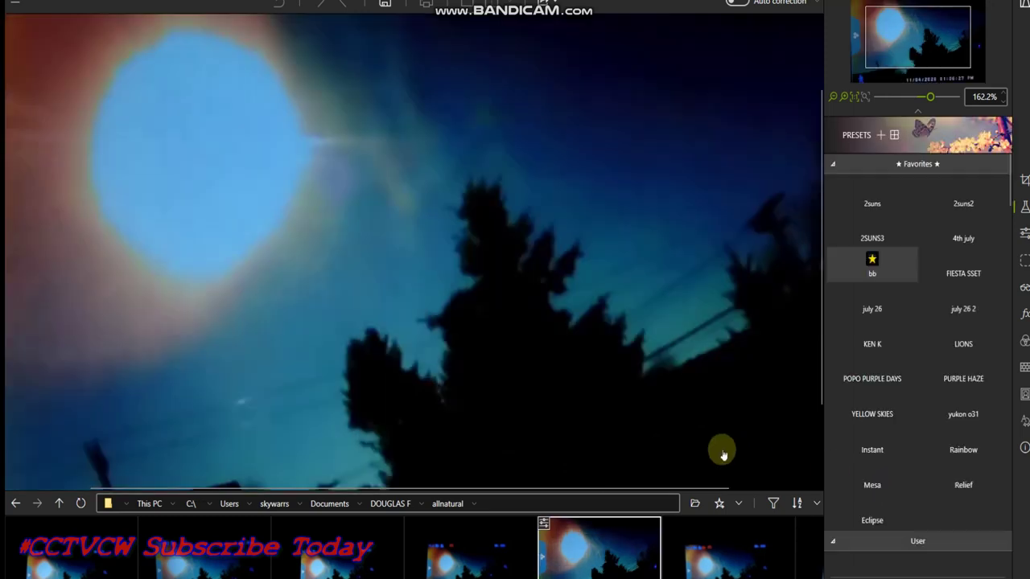
Step: Set the still's Sharpness amount to 100% with a 1 px radius
{"action": "scroll", "coordinate": [204, 188], "scroll_direction": "down", "scroll_amount": 3}
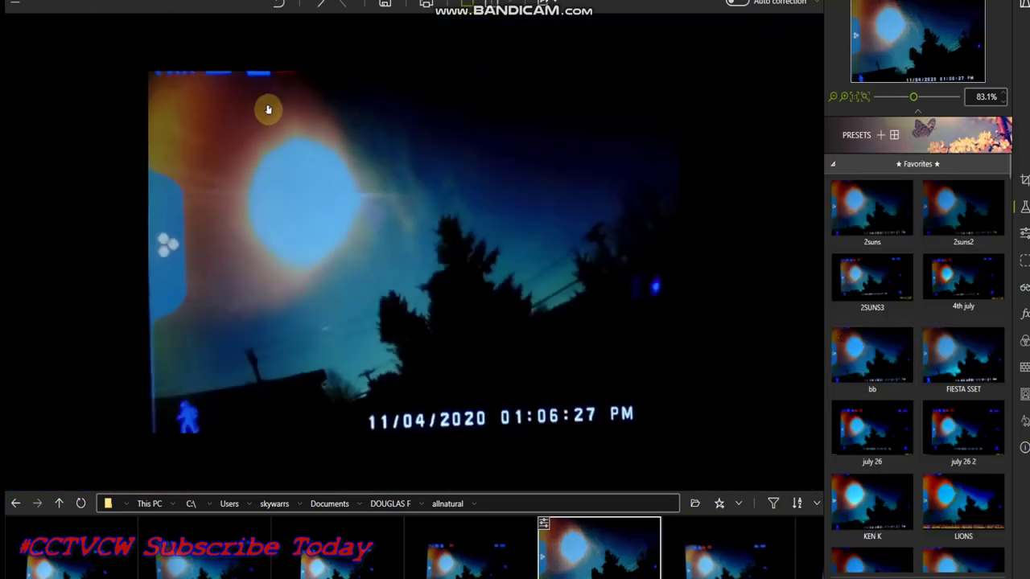
{"action": "scroll", "coordinate": [267, 107], "scroll_direction": "up", "scroll_amount": 1}
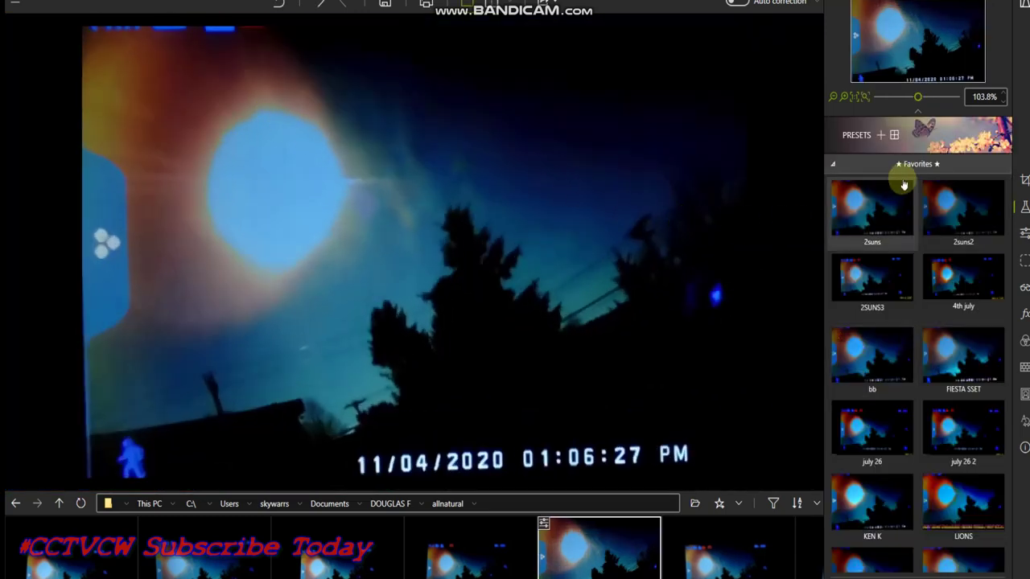
{"action": "mouse_move", "coordinate": [985, 238]}
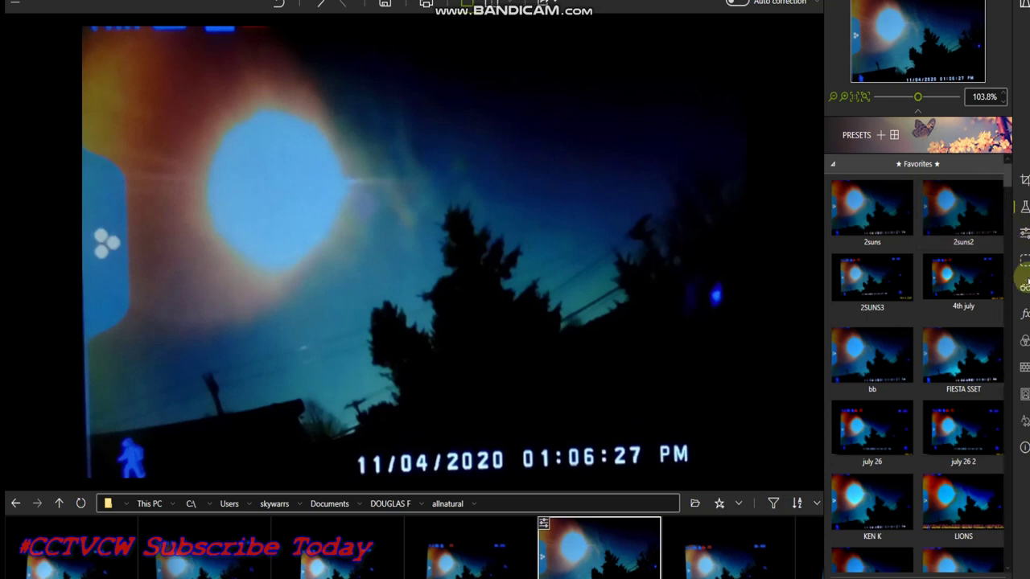
{"action": "left_click", "coordinate": [1023, 287]}
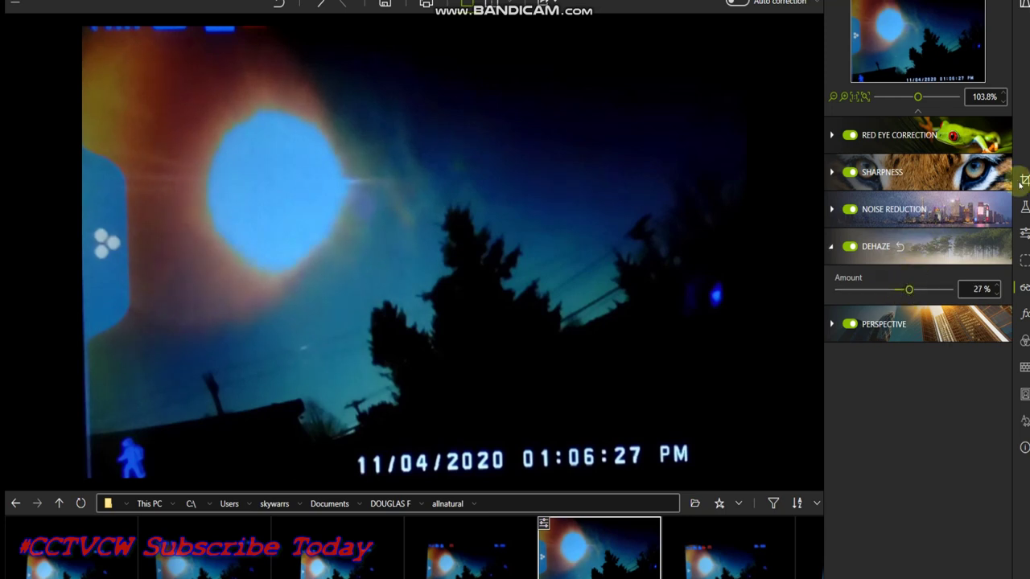
{"action": "left_click", "coordinate": [892, 169]}
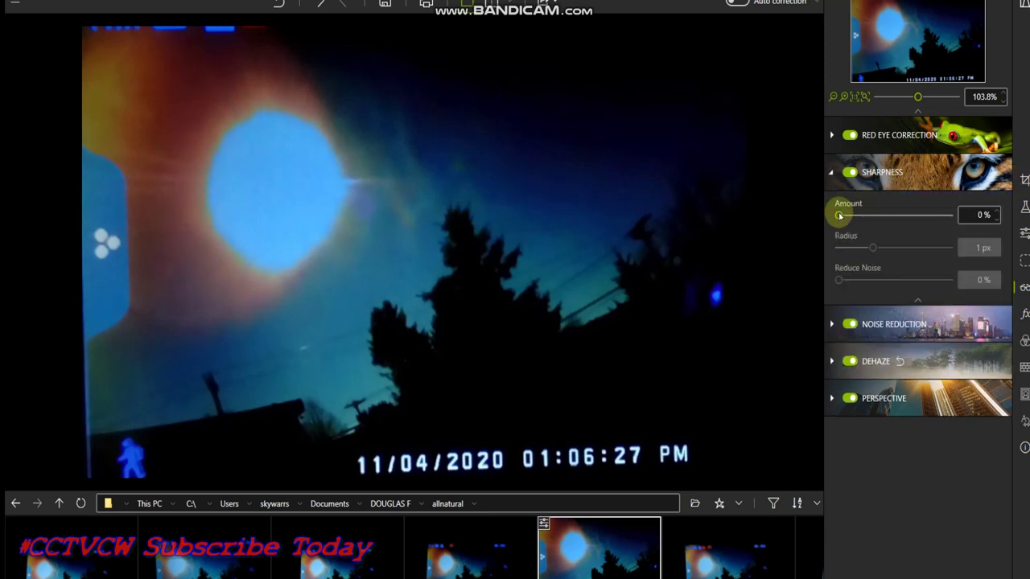
{"action": "left_click_drag", "start_coordinate": [838, 216], "coordinate": [860, 216]}
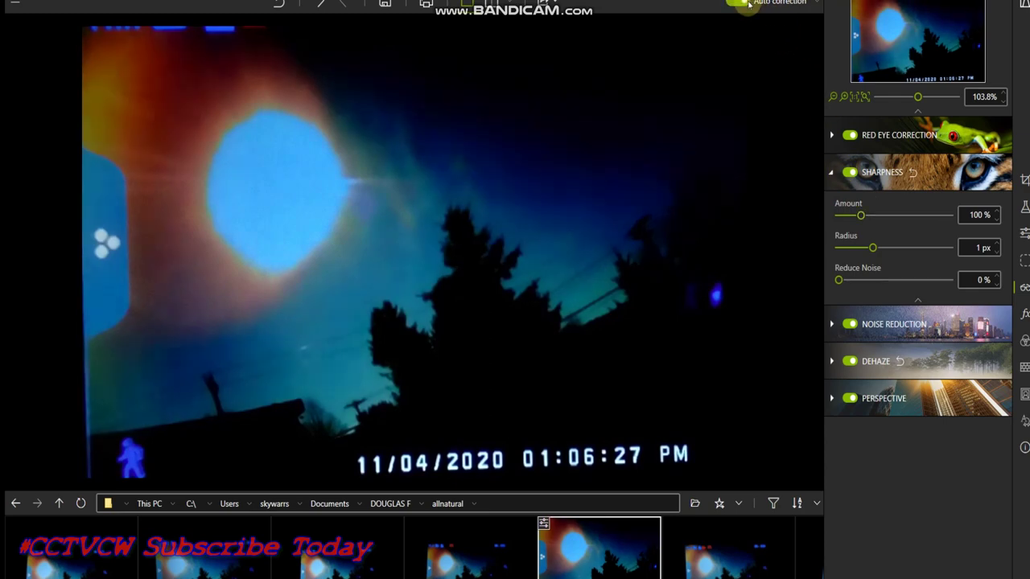
{"action": "scroll", "coordinate": [289, 99], "scroll_direction": "down", "scroll_amount": 3}
{"action": "scroll", "coordinate": [292, 99], "scroll_direction": "up", "scroll_amount": 1}
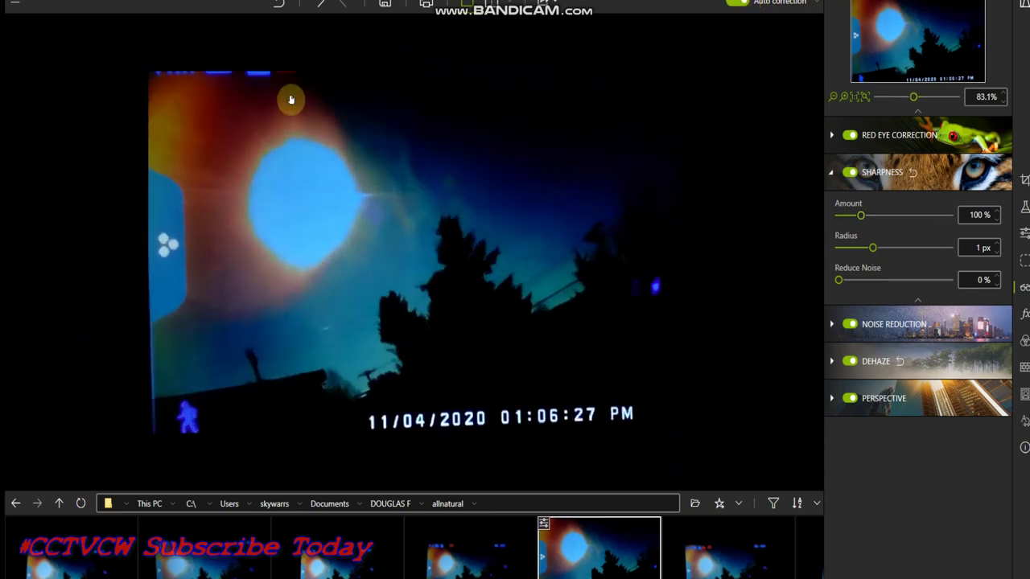
{"action": "scroll", "coordinate": [291, 99], "scroll_direction": "up", "scroll_amount": 2}
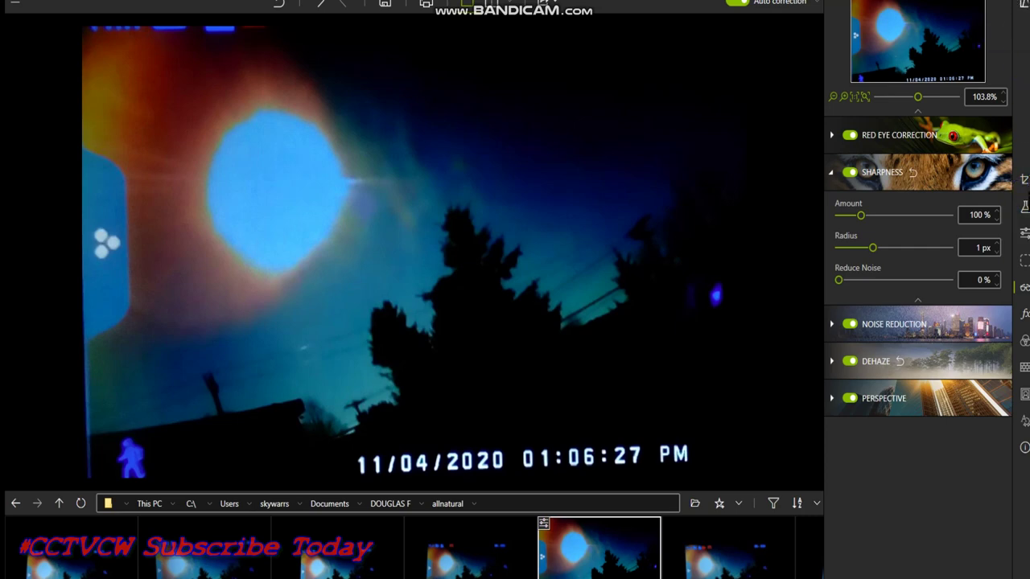
Step: Place green dots along the glow's lower edge, the orb's right side and the top edge
{"action": "left_click", "coordinate": [115, 336]}
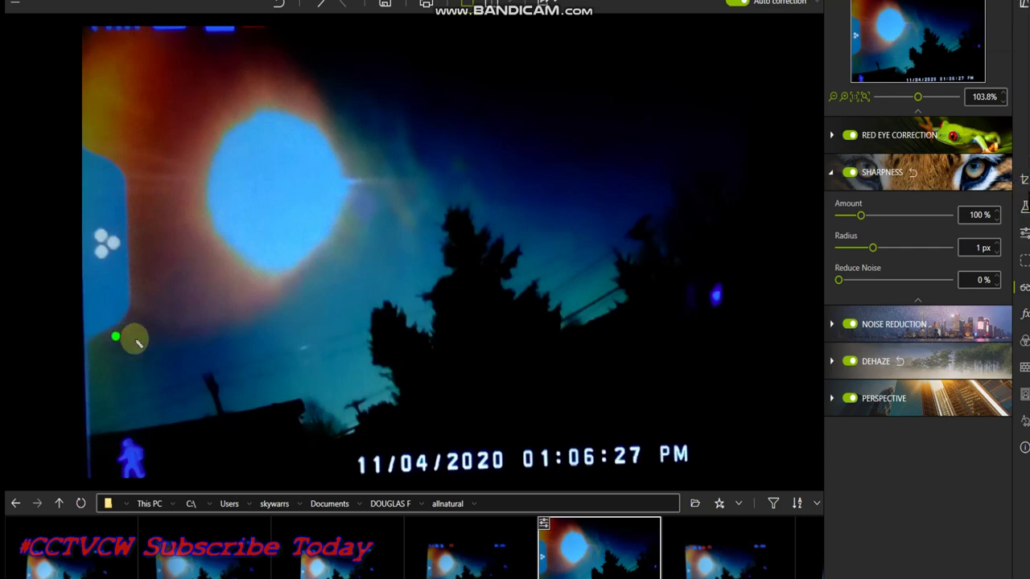
{"action": "left_click", "coordinate": [143, 341]}
{"action": "left_click", "coordinate": [202, 340]}
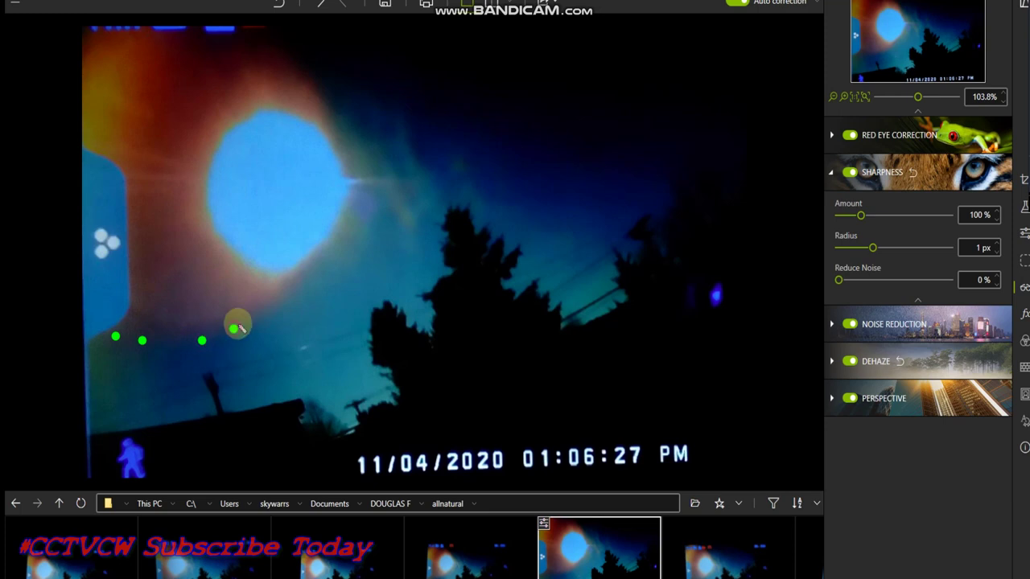
{"action": "left_click", "coordinate": [276, 311]}
{"action": "left_click", "coordinate": [299, 279]}
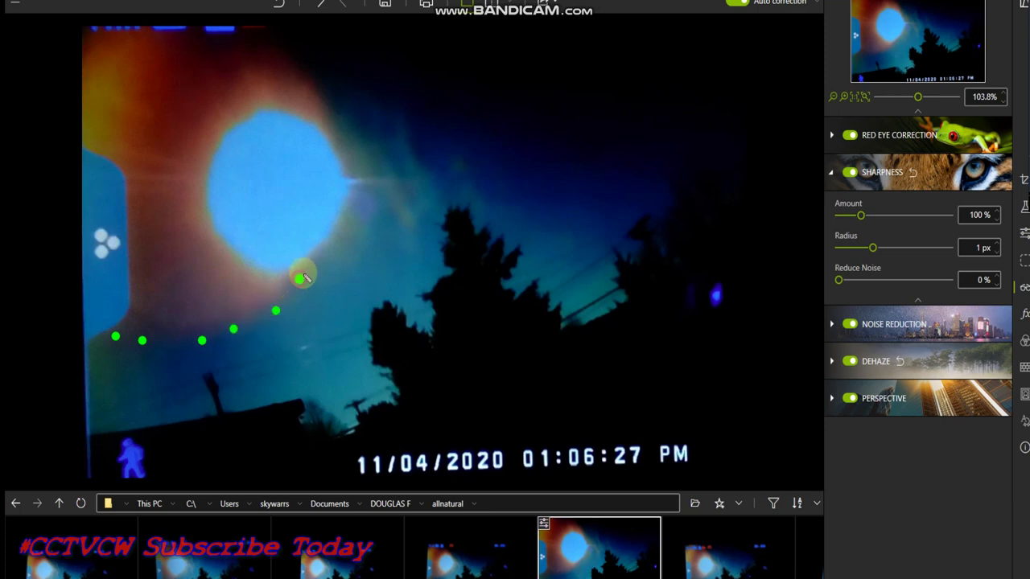
{"action": "left_click", "coordinate": [317, 235]}
{"action": "left_click", "coordinate": [324, 186]}
{"action": "left_click", "coordinate": [331, 142]}
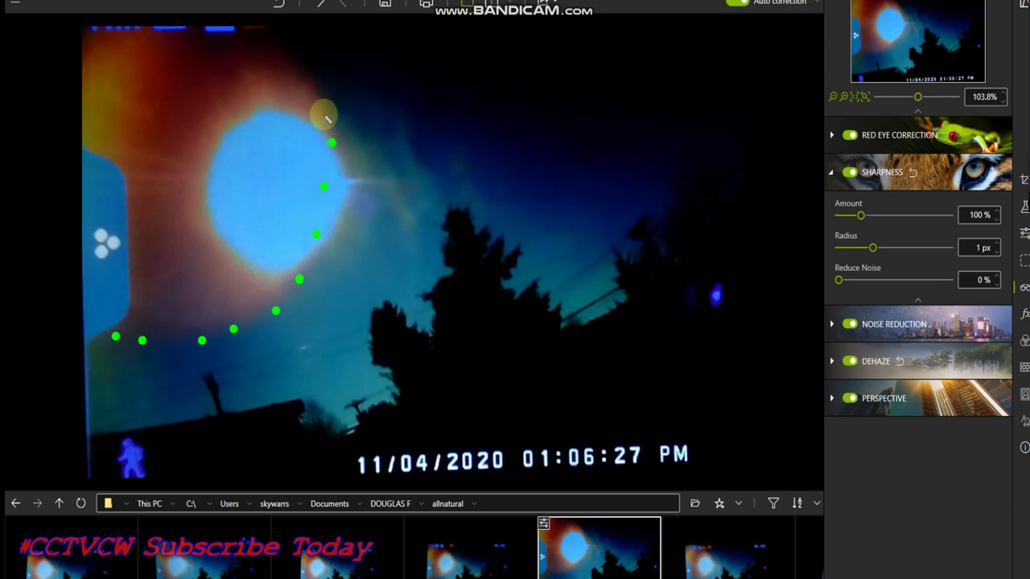
{"action": "left_click", "coordinate": [322, 97]}
{"action": "left_click", "coordinate": [306, 51]}
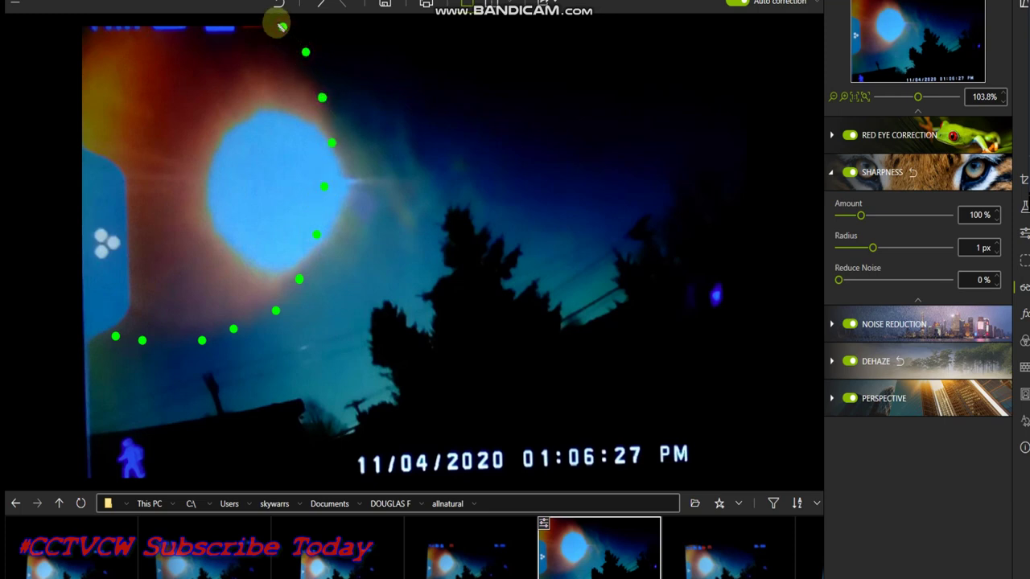
{"action": "left_click", "coordinate": [283, 27]}
{"action": "left_click", "coordinate": [244, 6]}
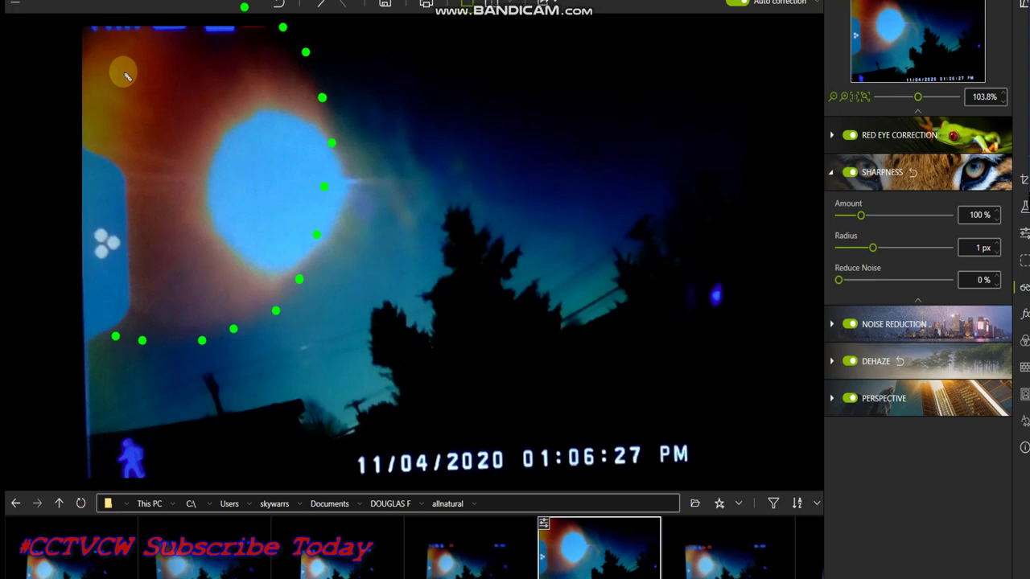
Step: Add green dots along the glow's left side and draw a green ring around the blue orb
{"action": "left_click", "coordinate": [97, 326]}
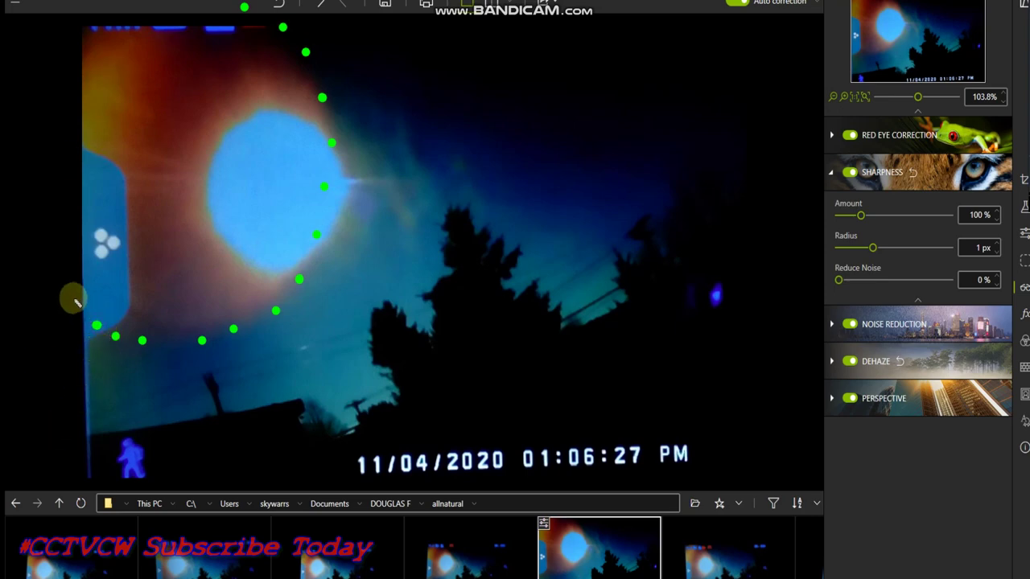
{"action": "left_click", "coordinate": [27, 204]}
{"action": "left_click", "coordinate": [22, 140]}
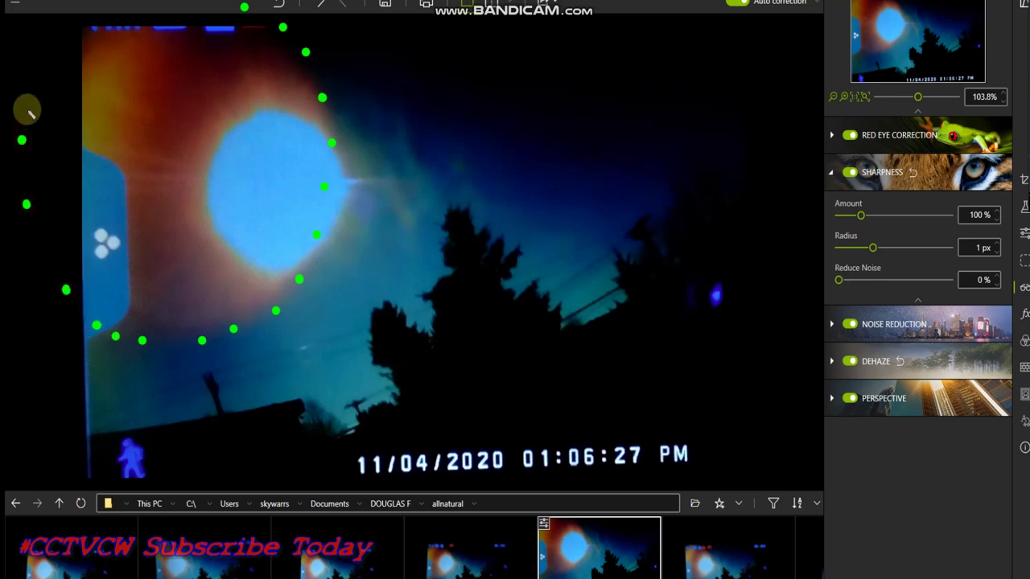
{"action": "left_click", "coordinate": [81, 49]}
{"action": "left_click", "coordinate": [128, 28]}
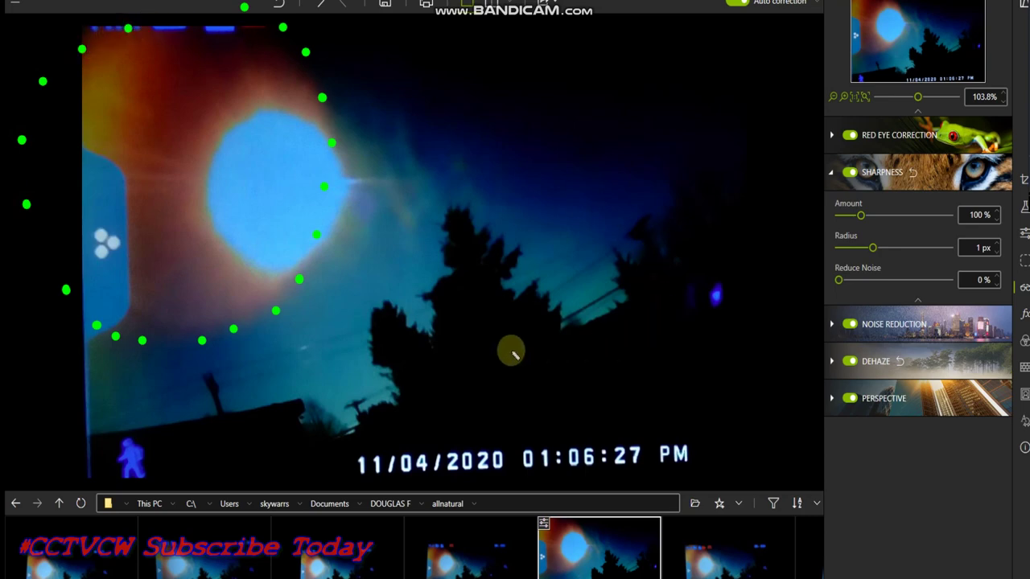
{"action": "mouse_move", "coordinate": [329, 129]}
{"action": "left_mouse_down"}
{"action": "mouse_move", "coordinate": [294, 100]}
{"action": "mouse_move", "coordinate": [243, 103]}
{"action": "mouse_move", "coordinate": [201, 157]}
{"action": "mouse_move", "coordinate": [214, 247]}
{"action": "mouse_move", "coordinate": [272, 285]}
{"action": "mouse_move", "coordinate": [312, 270]}
{"action": "mouse_move", "coordinate": [354, 230]}
{"action": "mouse_move", "coordinate": [360, 160]}
{"action": "mouse_move", "coordinate": [325, 118]}
{"action": "left_mouse_up"}
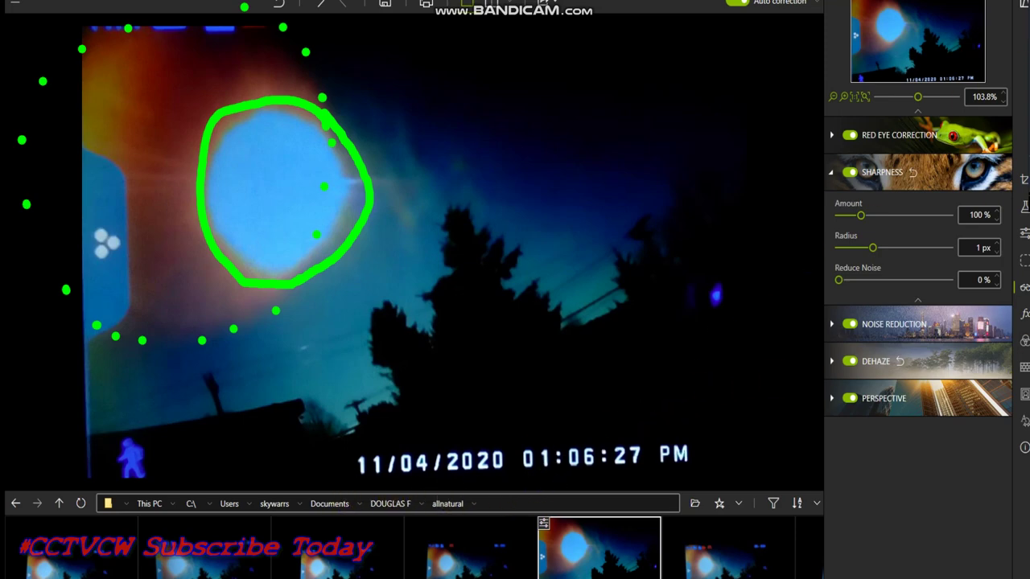
Step: Raise the Dehaze amount on the orb photo to 42%
{"action": "scroll", "coordinate": [643, 186], "scroll_direction": "down", "scroll_amount": 1}
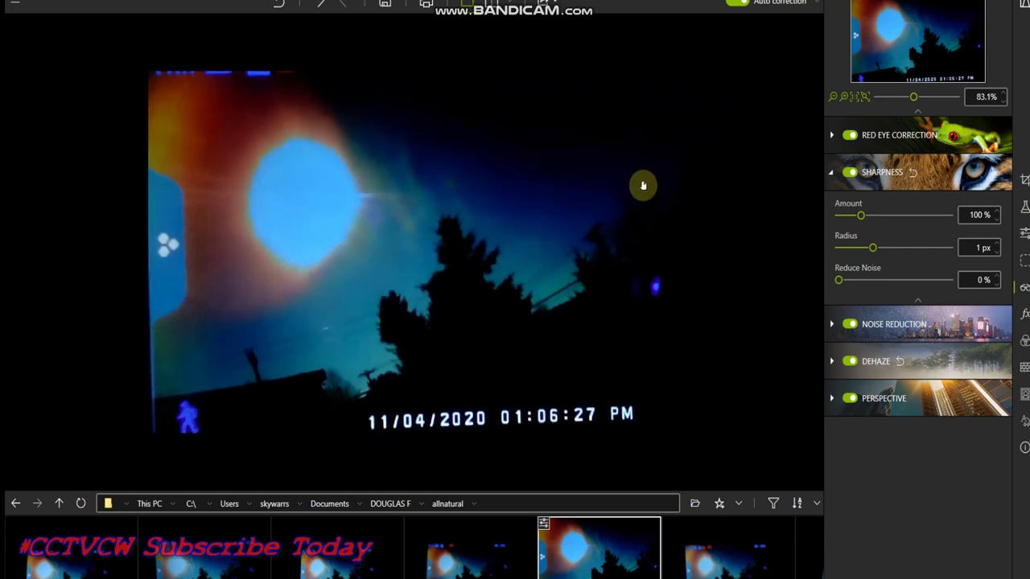
{"action": "left_click", "coordinate": [884, 370]}
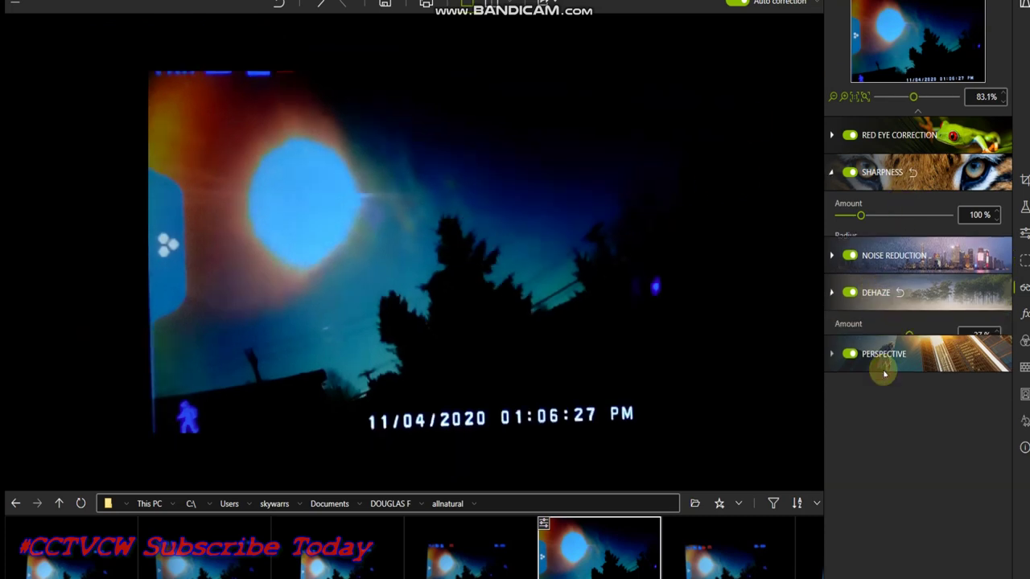
{"action": "mouse_move", "coordinate": [907, 288]}
{"action": "left_mouse_down"}
{"action": "mouse_move", "coordinate": [871, 290]}
{"action": "mouse_move", "coordinate": [922, 292]}
{"action": "left_mouse_up"}
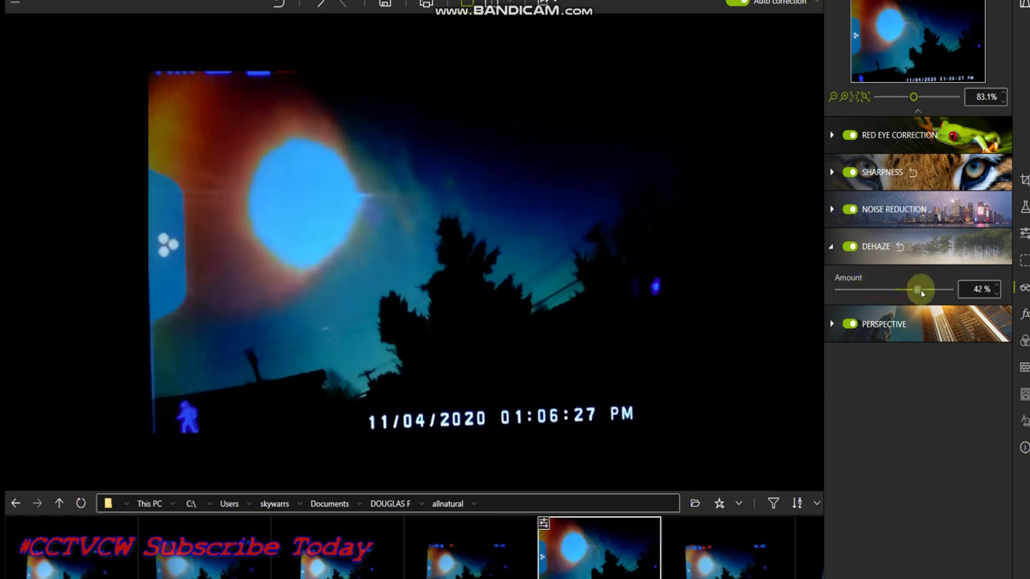
{"action": "scroll", "coordinate": [230, 207], "scroll_direction": "up", "scroll_amount": 4}
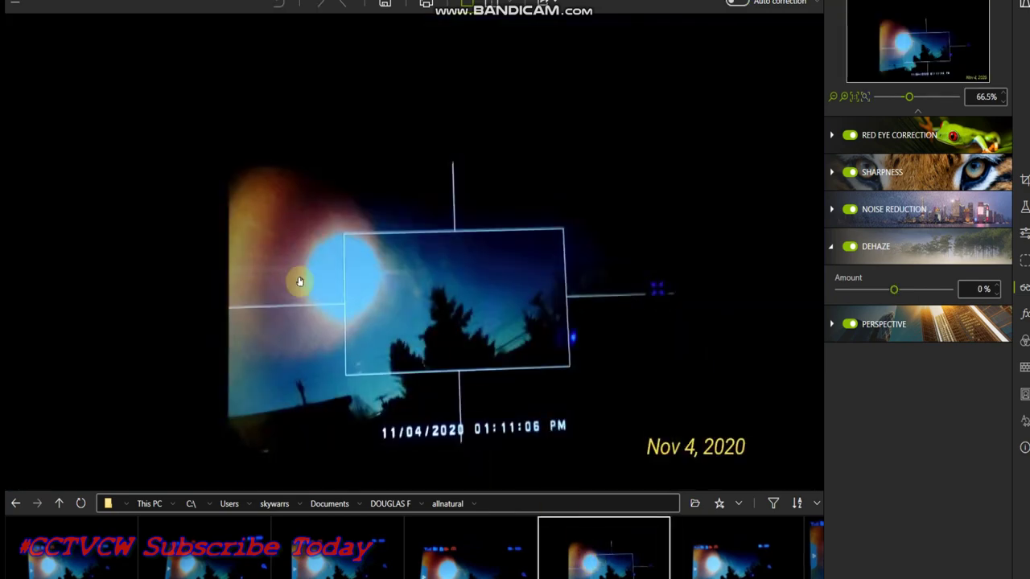
Step: Open the next filmstrip photo, a hazy shot of a large bright white orb
{"action": "scroll", "coordinate": [202, 278], "scroll_direction": "up", "scroll_amount": 3}
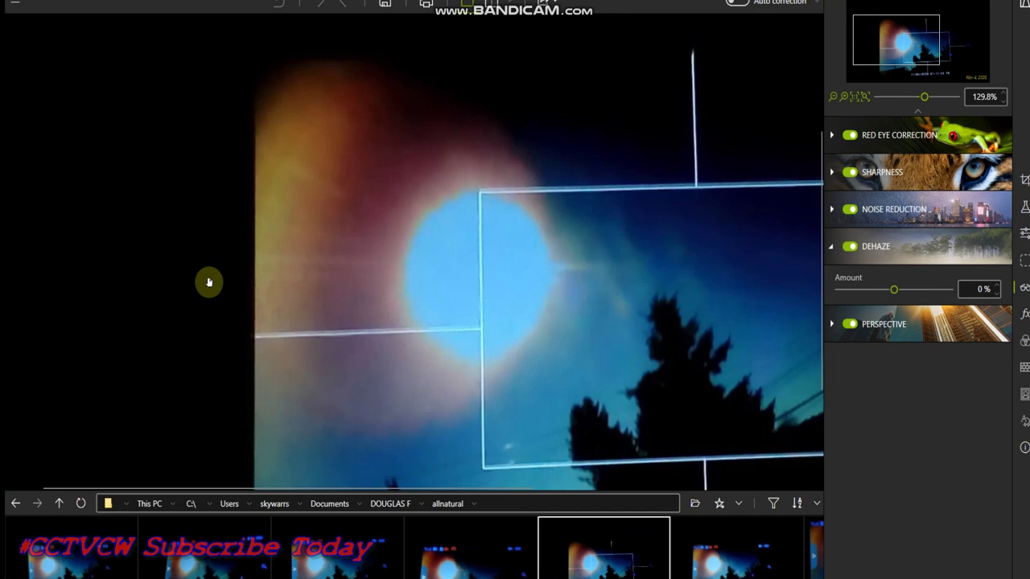
{"action": "scroll", "coordinate": [230, 288], "scroll_direction": "up", "scroll_amount": 2}
{"action": "scroll", "coordinate": [230, 288], "scroll_direction": "down", "scroll_amount": 1}
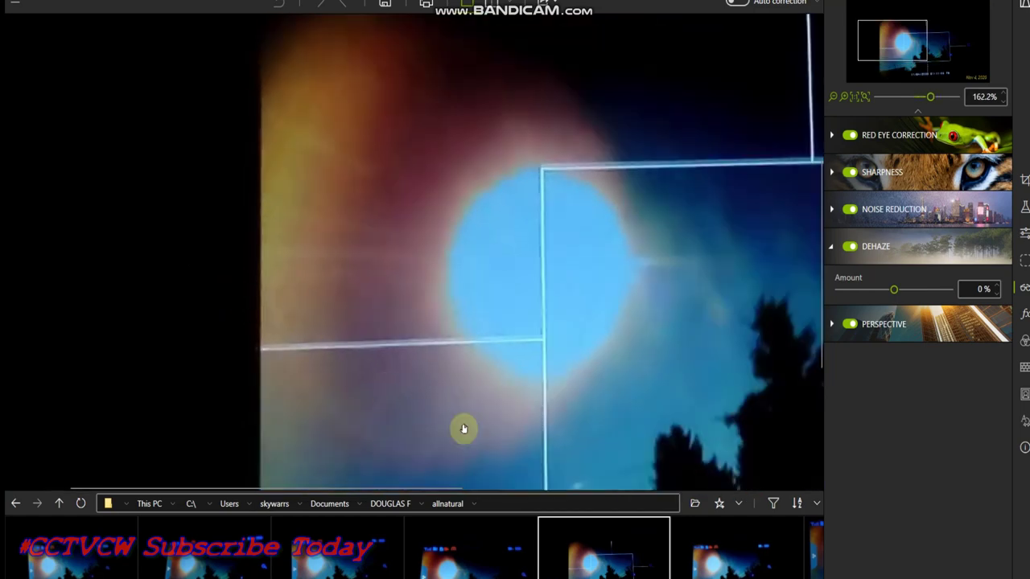
{"action": "left_click", "coordinate": [708, 566]}
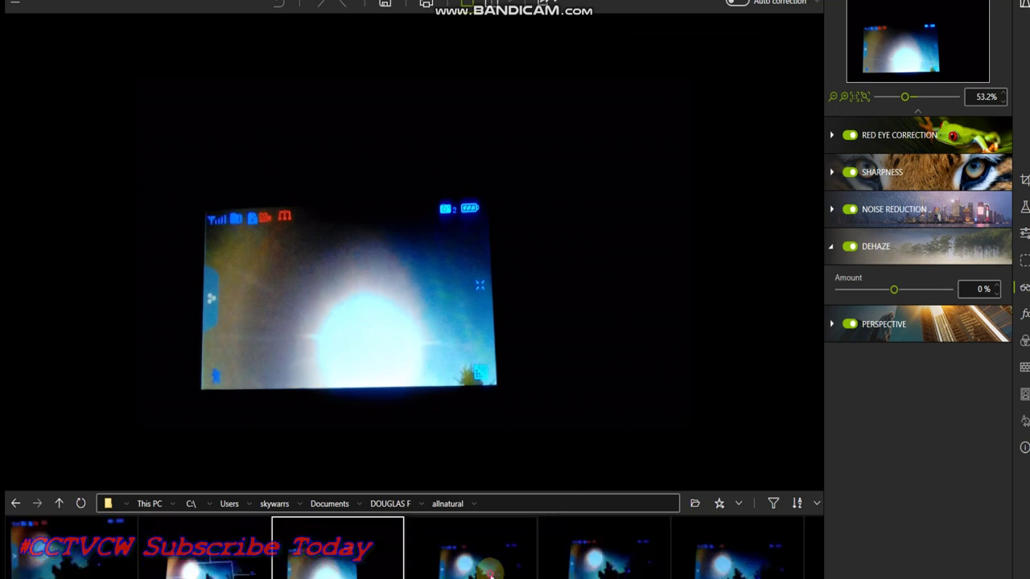
Step: Step through the filmstrip to open the Nov 4, 2020 02:17:20 PM orb still
{"action": "left_click", "coordinate": [490, 571]}
{"action": "scroll", "coordinate": [490, 575], "scroll_direction": "down", "scroll_amount": 2}
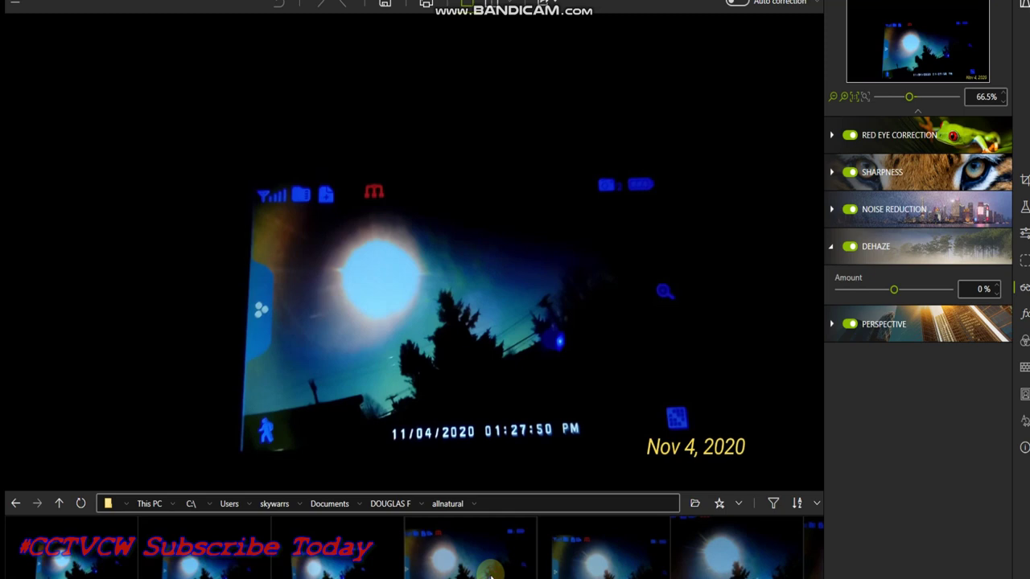
{"action": "left_click", "coordinate": [490, 573]}
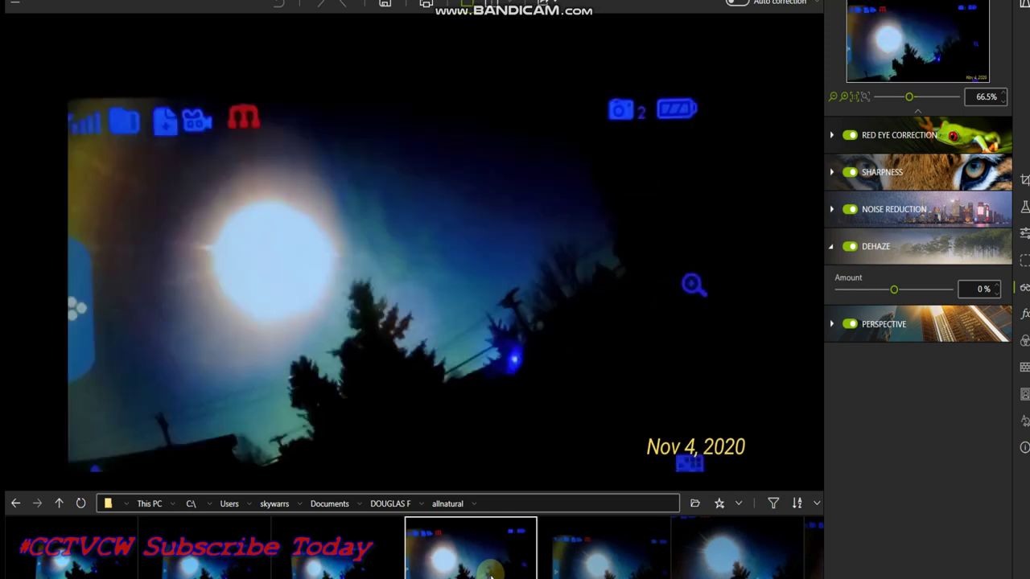
{"action": "scroll", "coordinate": [491, 573], "scroll_direction": "down", "scroll_amount": 2}
{"action": "mouse_move", "coordinate": [490, 572]}
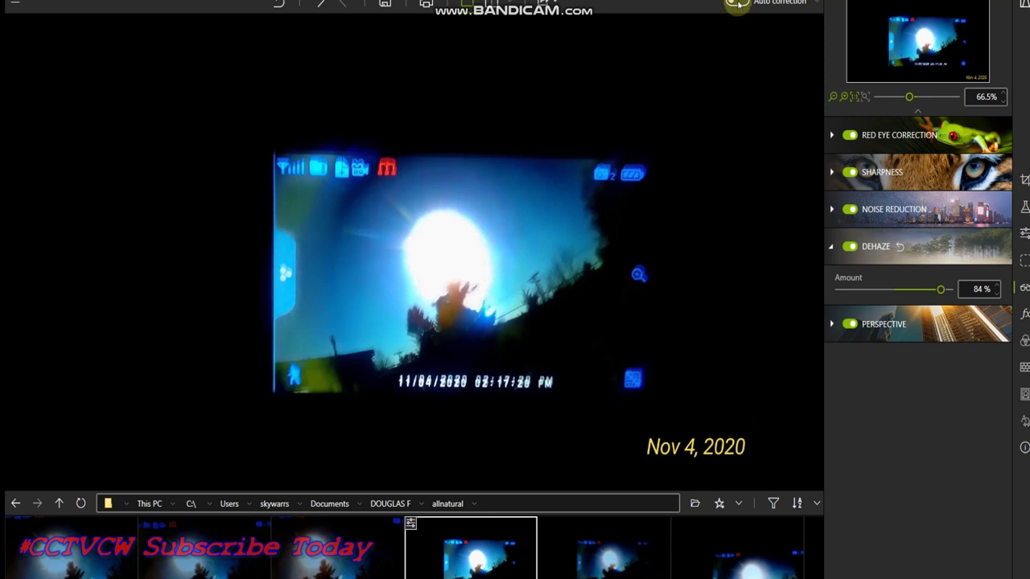
Step: Try Auto correction and turn it back off, then raise Sharpness amount to 78%
{"action": "left_click", "coordinate": [737, 4]}
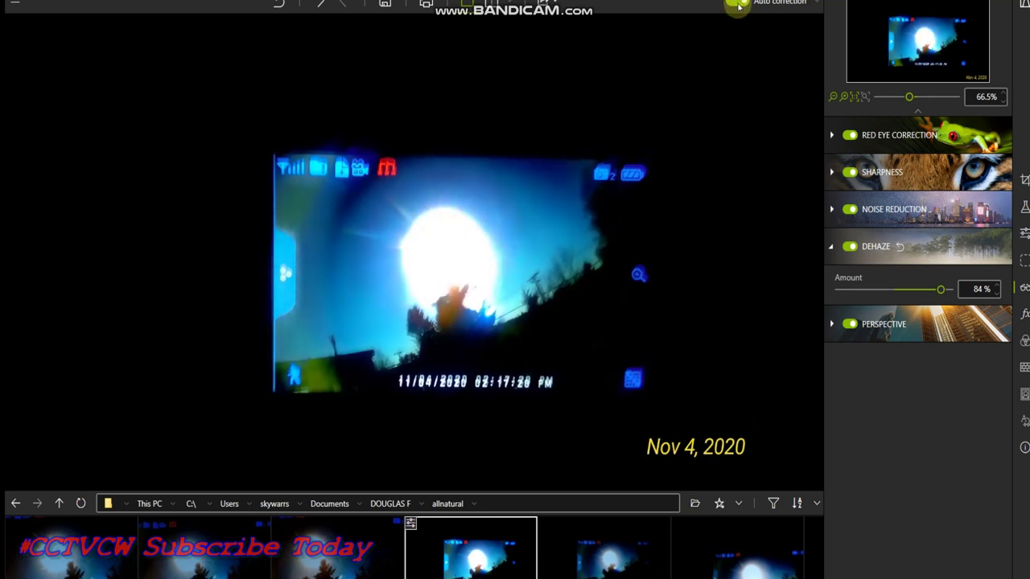
{"action": "left_click", "coordinate": [737, 4]}
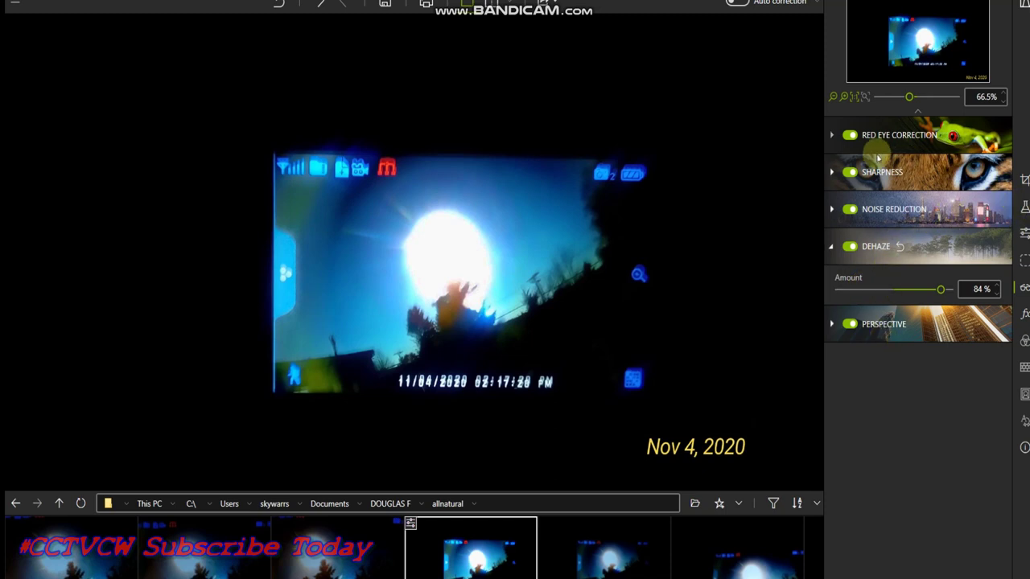
{"action": "left_click", "coordinate": [869, 172]}
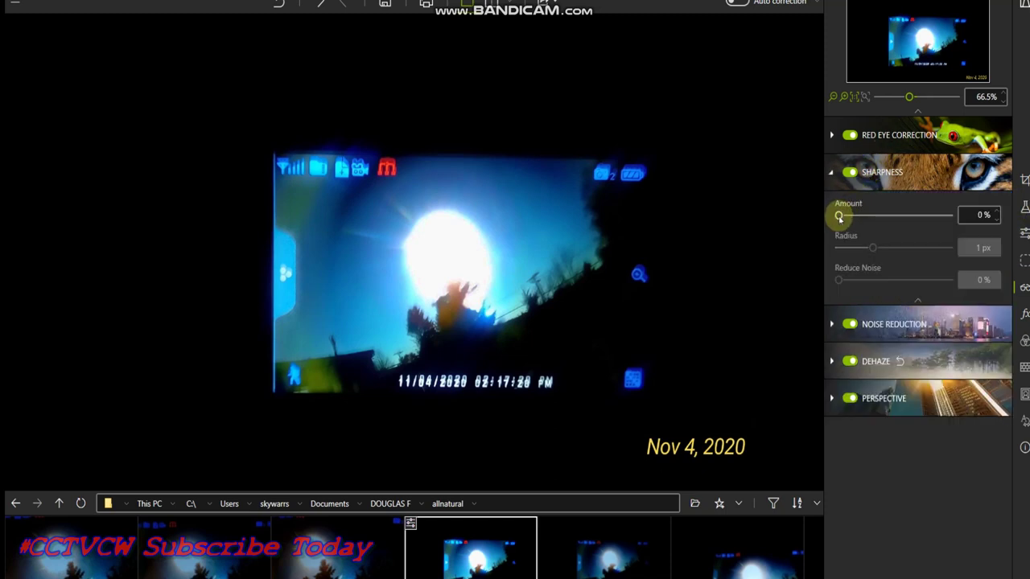
{"action": "left_click_drag", "start_coordinate": [838, 215], "coordinate": [854, 221]}
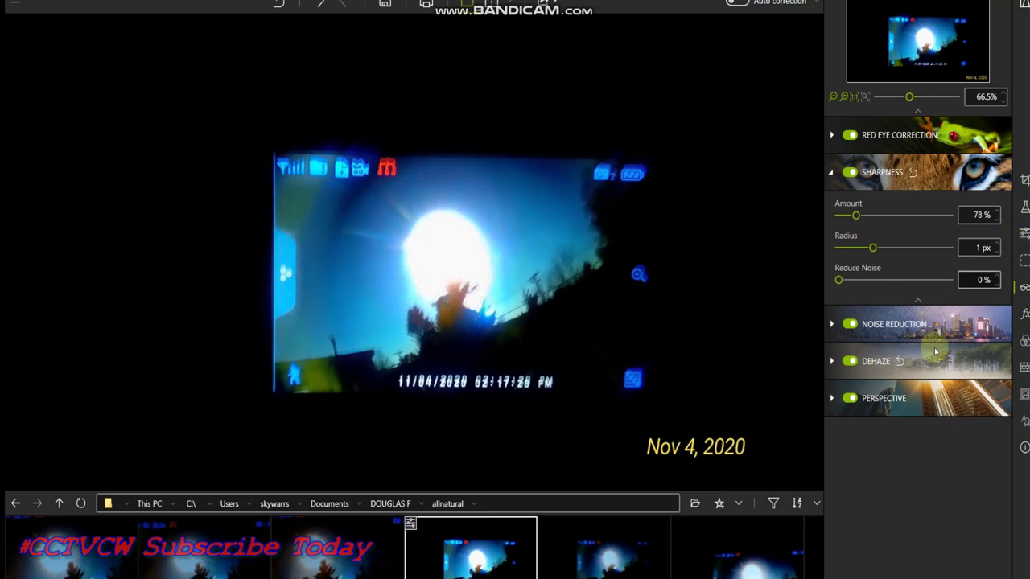
Step: Reset Dehaze, then set its amount to 77%
{"action": "left_click", "coordinate": [900, 363]}
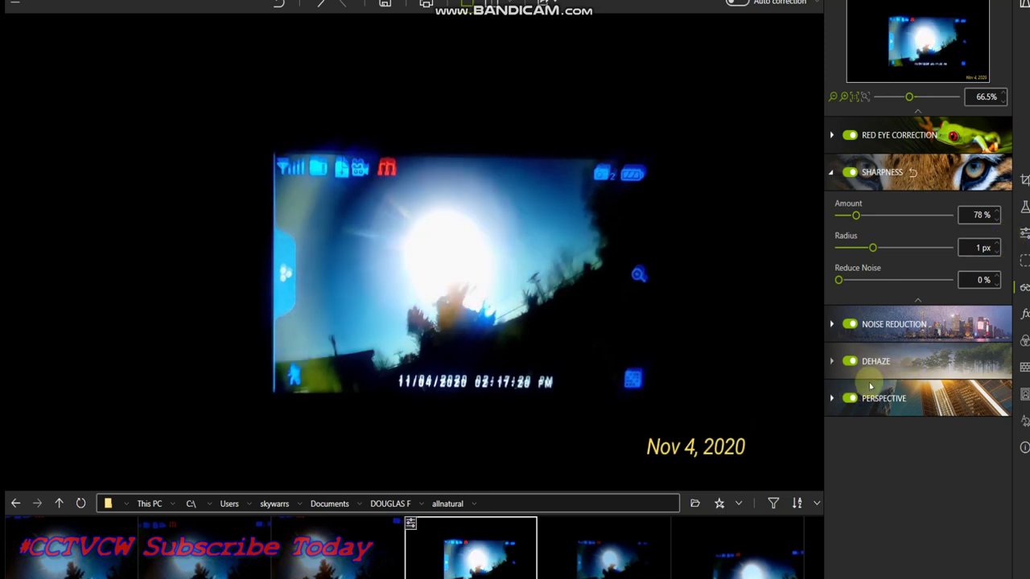
{"action": "left_click", "coordinate": [907, 361]}
{"action": "left_click_drag", "start_coordinate": [891, 284], "coordinate": [902, 290]}
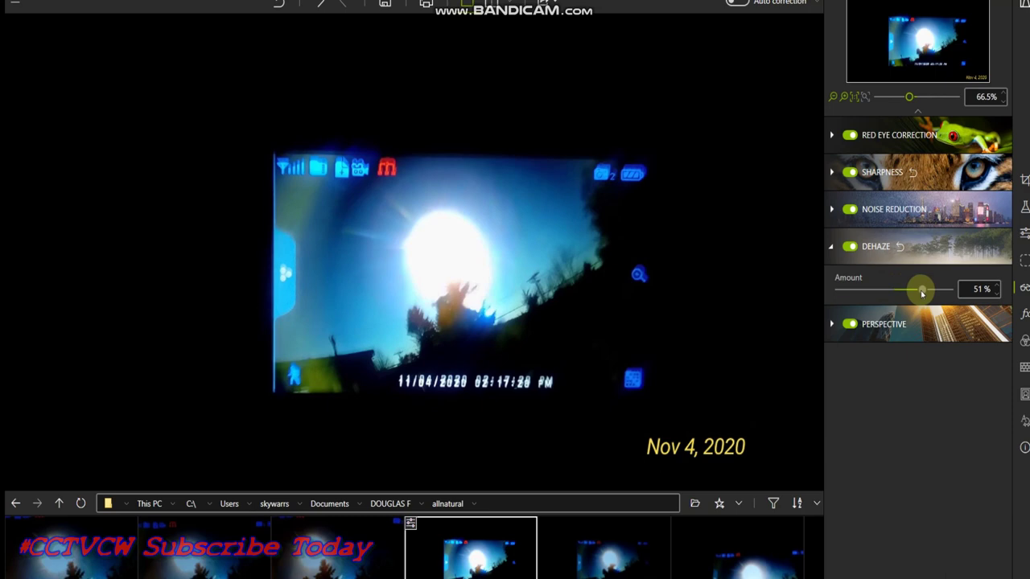
{"action": "left_click_drag", "start_coordinate": [935, 297], "coordinate": [936, 297]}
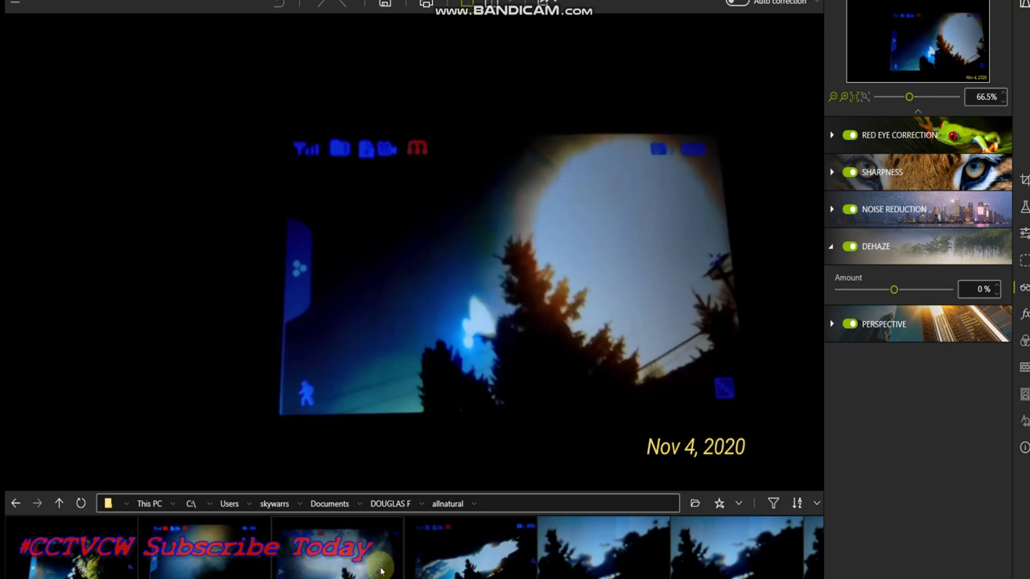
Step: Load the hazy Nov 15, 2020 glow photo and expand its Sharpness settings
{"action": "left_click", "coordinate": [375, 570]}
{"action": "left_click", "coordinate": [191, 560]}
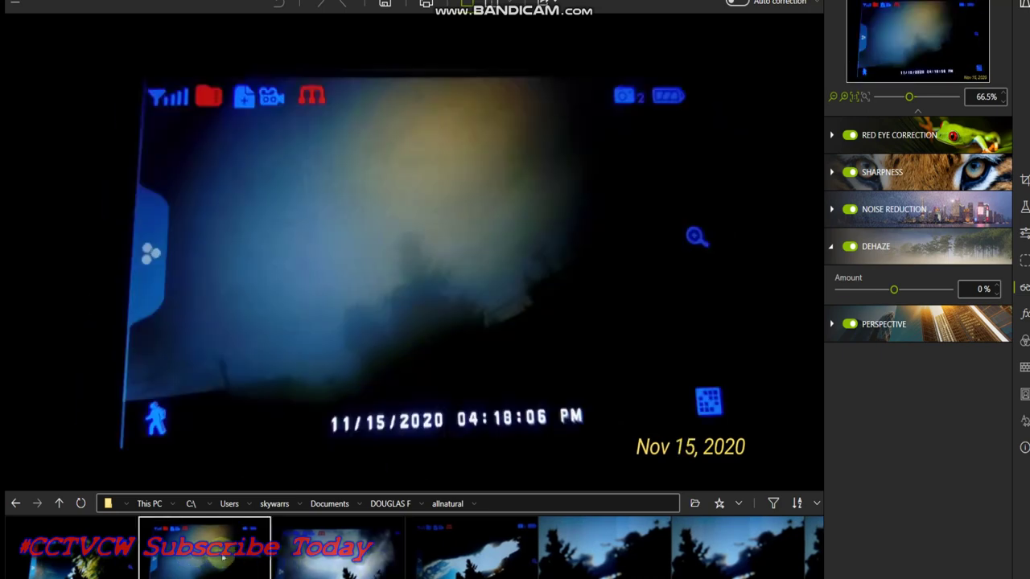
{"action": "scroll", "coordinate": [425, 124], "scroll_direction": "up", "scroll_amount": 1}
{"action": "scroll", "coordinate": [424, 123], "scroll_direction": "down", "scroll_amount": 1}
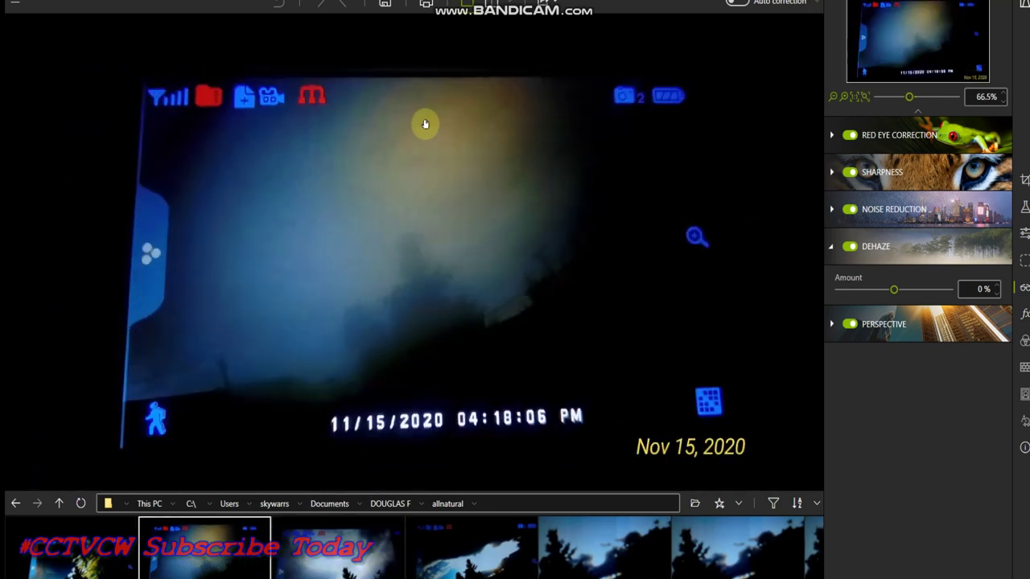
{"action": "scroll", "coordinate": [425, 124], "scroll_direction": "up", "scroll_amount": 2}
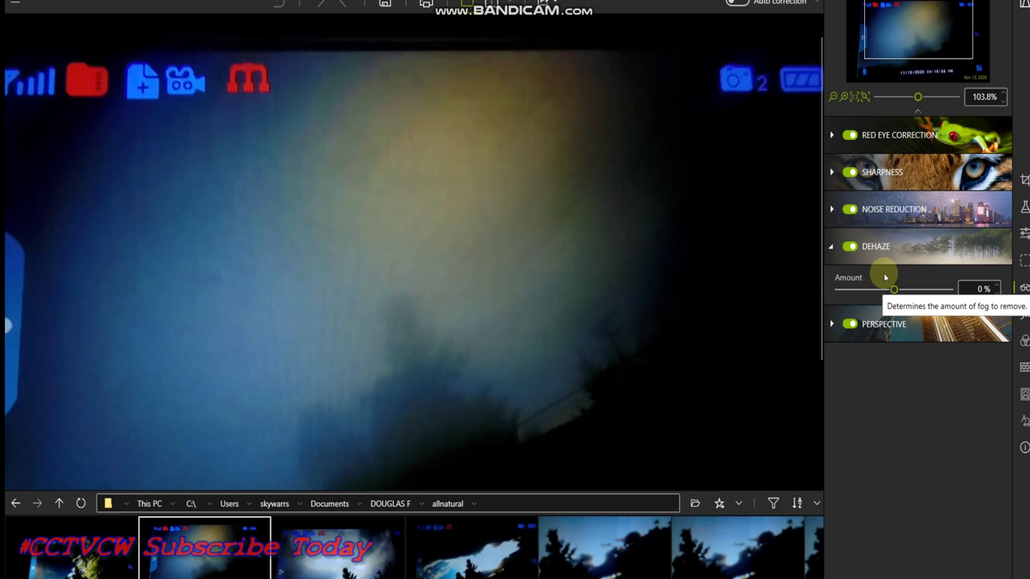
{"action": "left_click", "coordinate": [872, 173]}
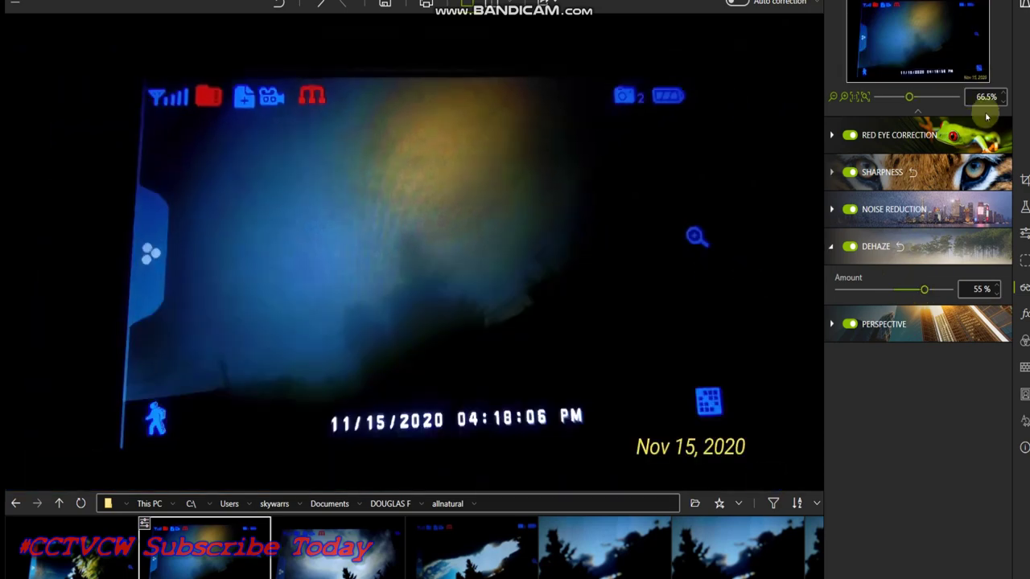
Step: Crop the Nov 15 photo with a Custom ratio, trimming all four edges and rotating +2°
{"action": "left_click", "coordinate": [1024, 179]}
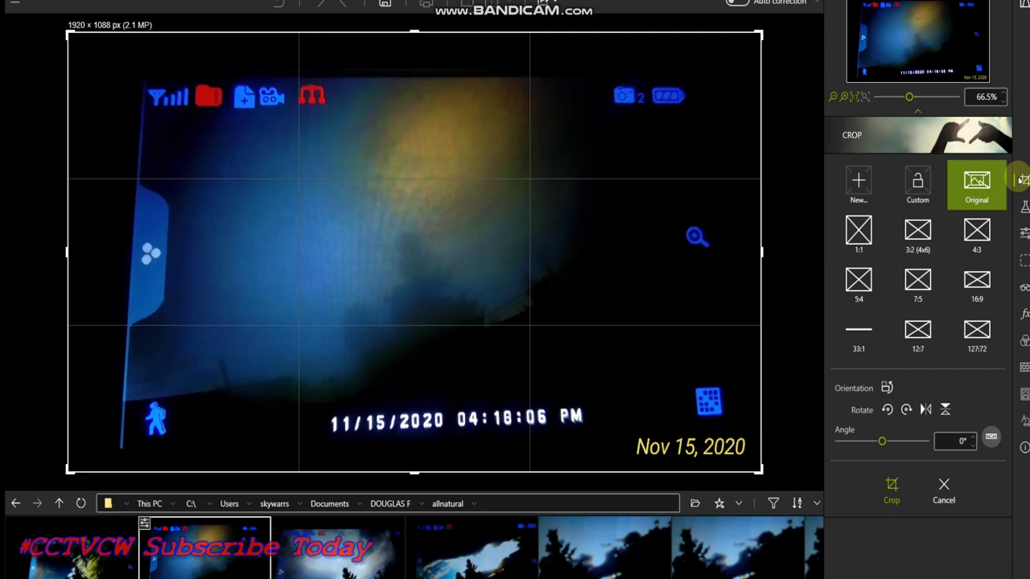
{"action": "left_click", "coordinate": [926, 188]}
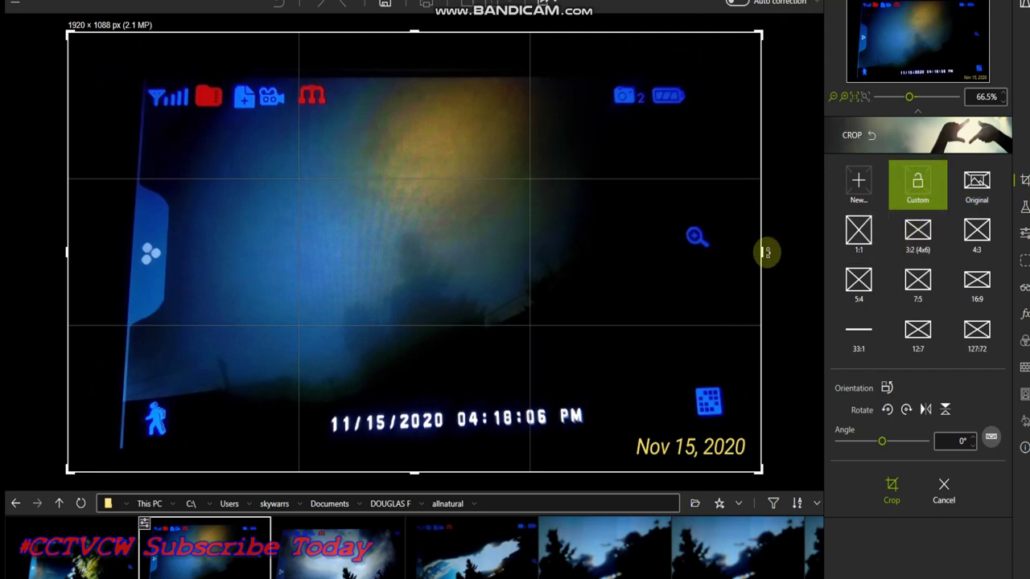
{"action": "left_click_drag", "start_coordinate": [762, 252], "coordinate": [596, 253]}
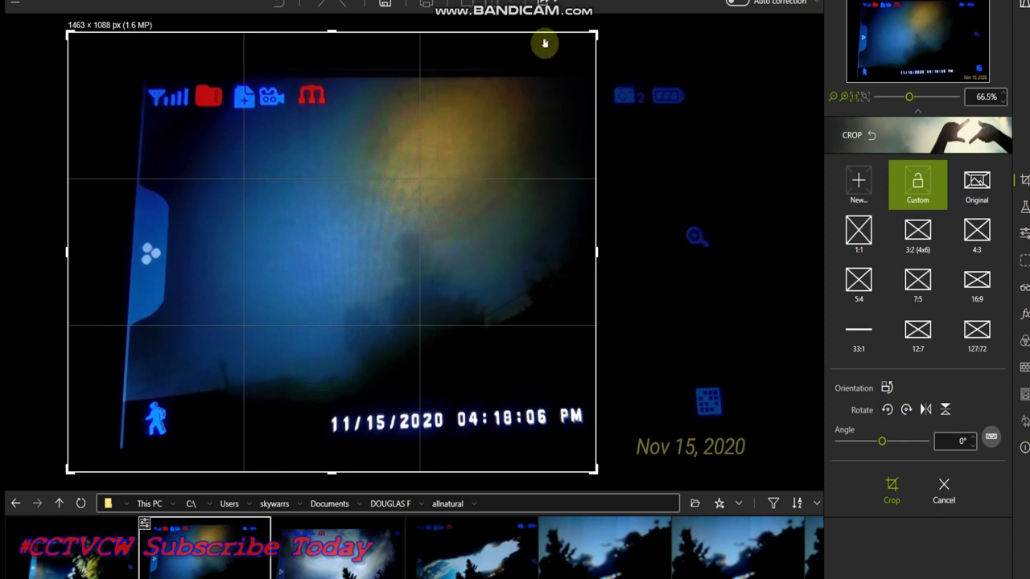
{"action": "left_click_drag", "start_coordinate": [603, 23], "coordinate": [611, 30]}
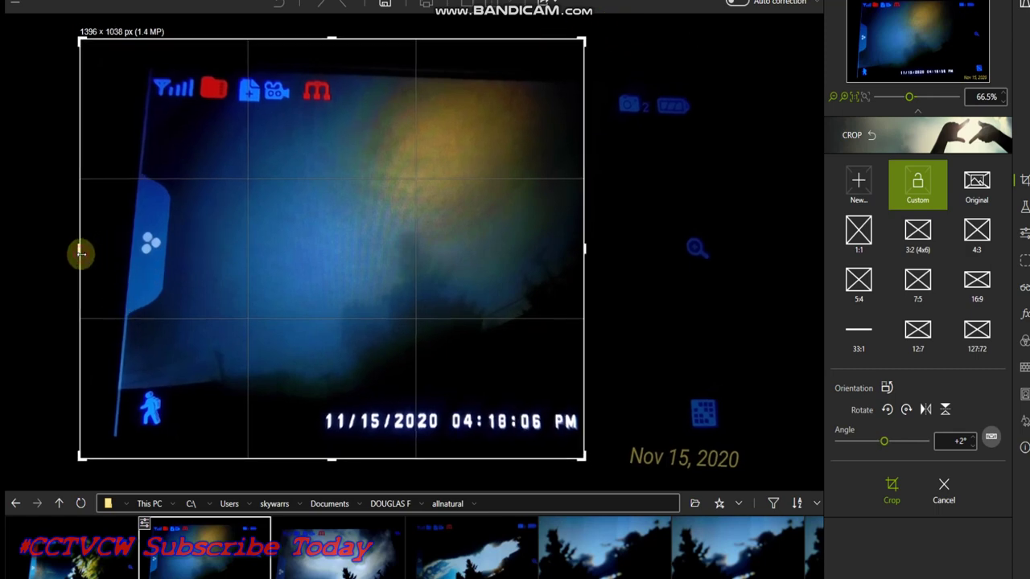
{"action": "left_click_drag", "start_coordinate": [80, 253], "coordinate": [179, 256]}
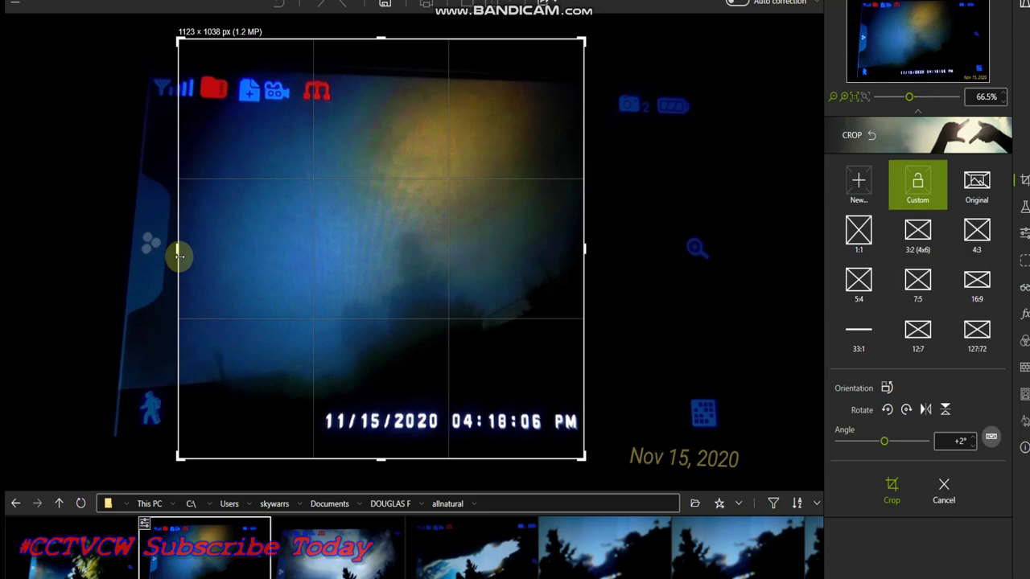
{"action": "left_click_drag", "start_coordinate": [383, 39], "coordinate": [385, 77]}
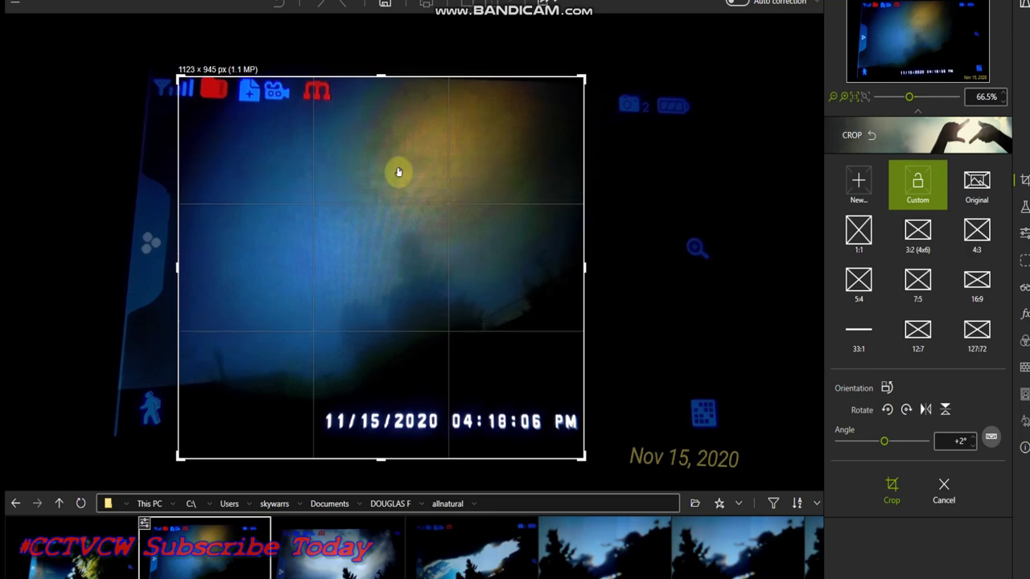
{"action": "left_click_drag", "start_coordinate": [383, 460], "coordinate": [381, 435]}
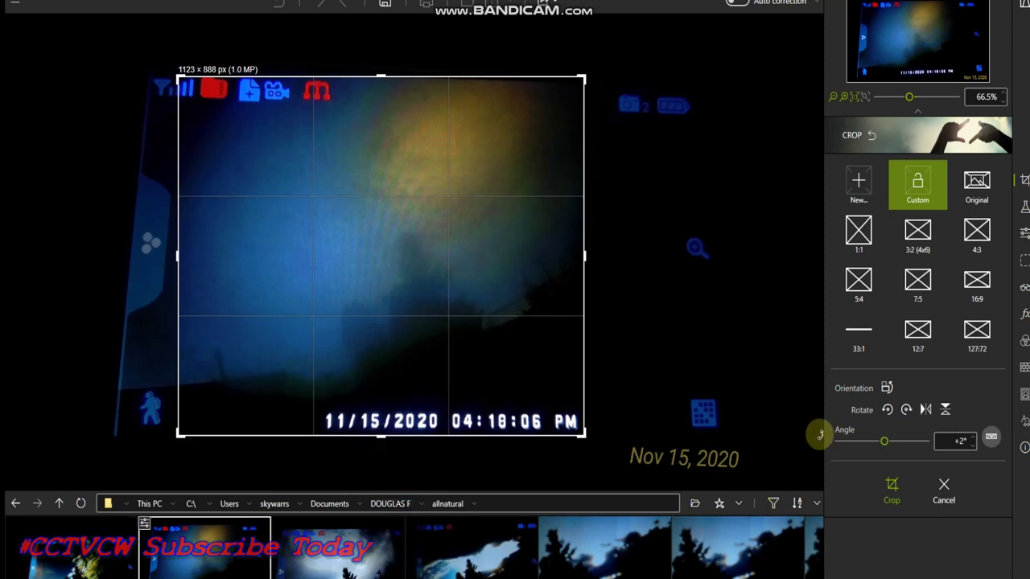
{"action": "left_click", "coordinate": [910, 488]}
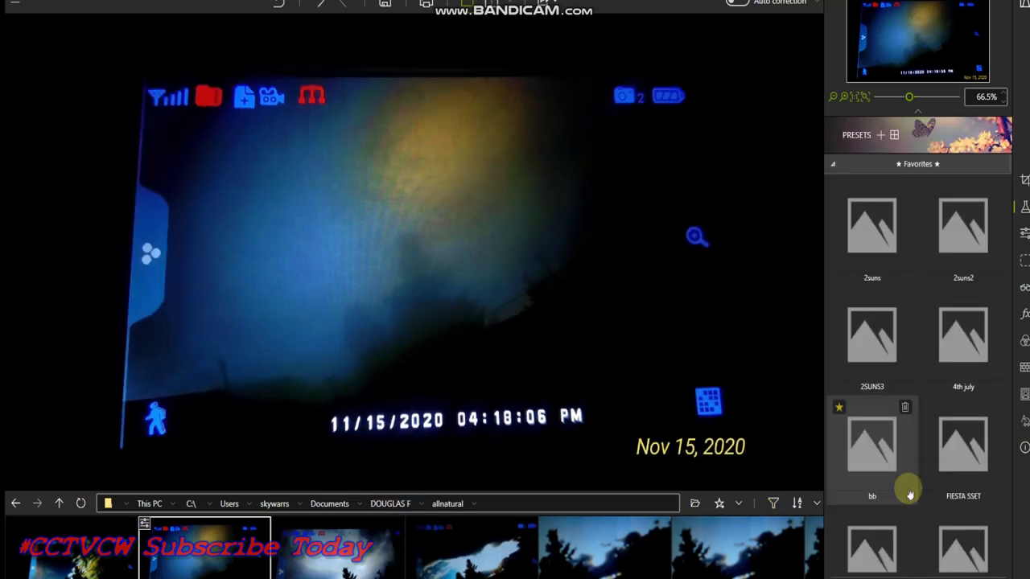
Step: Scroll through the saved User presets for the cropped Nov 15 photo
{"action": "scroll", "coordinate": [564, 237], "scroll_direction": "up", "scroll_amount": 1}
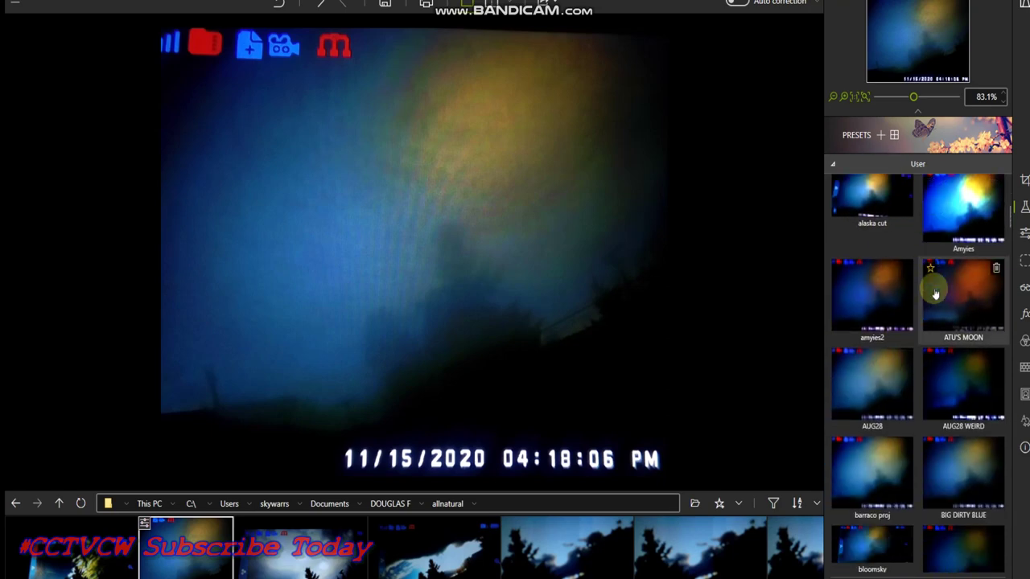
{"action": "scroll", "coordinate": [934, 295], "scroll_direction": "up", "scroll_amount": 20}
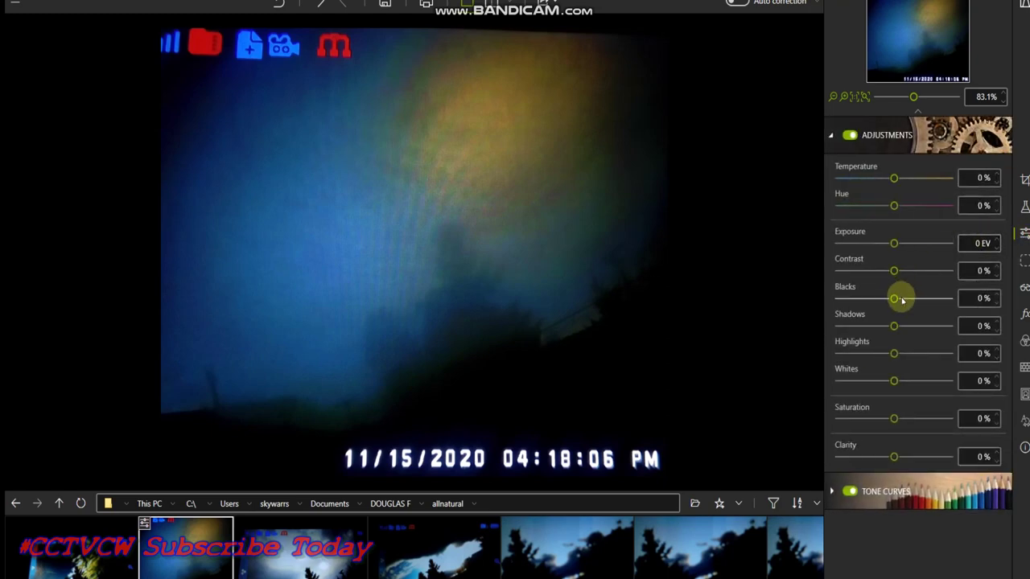
Step: Adjust the blacks on the Nov 15 glow photo, leaving blacks at +68% and contrast at -38%
{"action": "left_click_drag", "start_coordinate": [893, 300], "coordinate": [936, 311]}
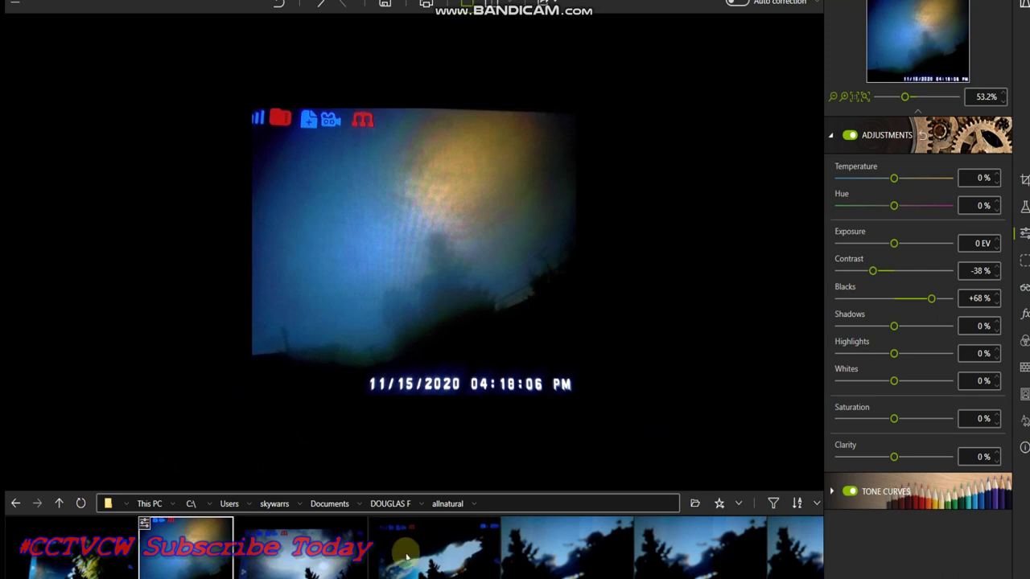
{"action": "mouse_move", "coordinate": [407, 528]}
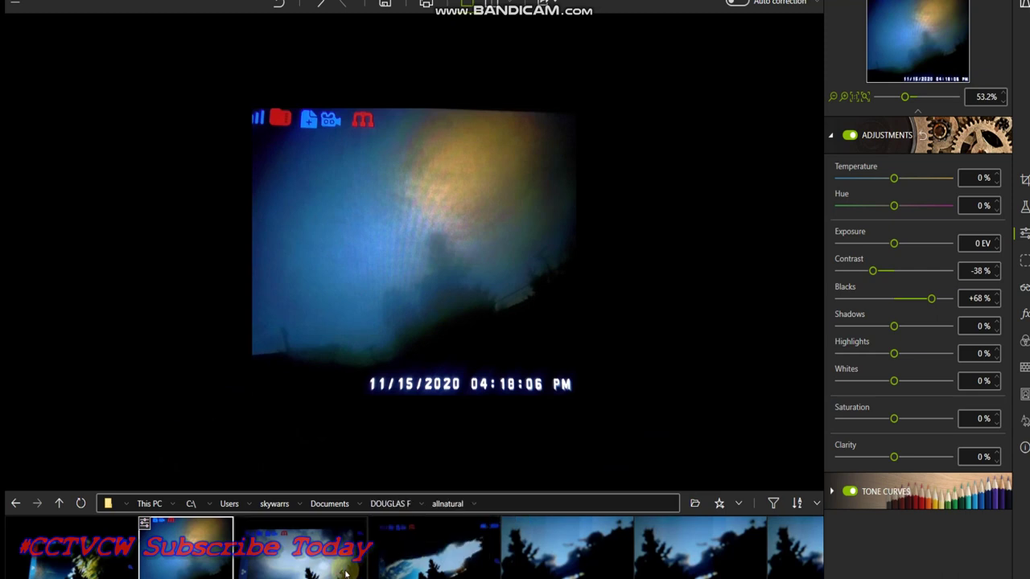
Step: Load the Nov 17, 2020 04:30:30 PM sky photo from the filmstrip
{"action": "left_click", "coordinate": [366, 559]}
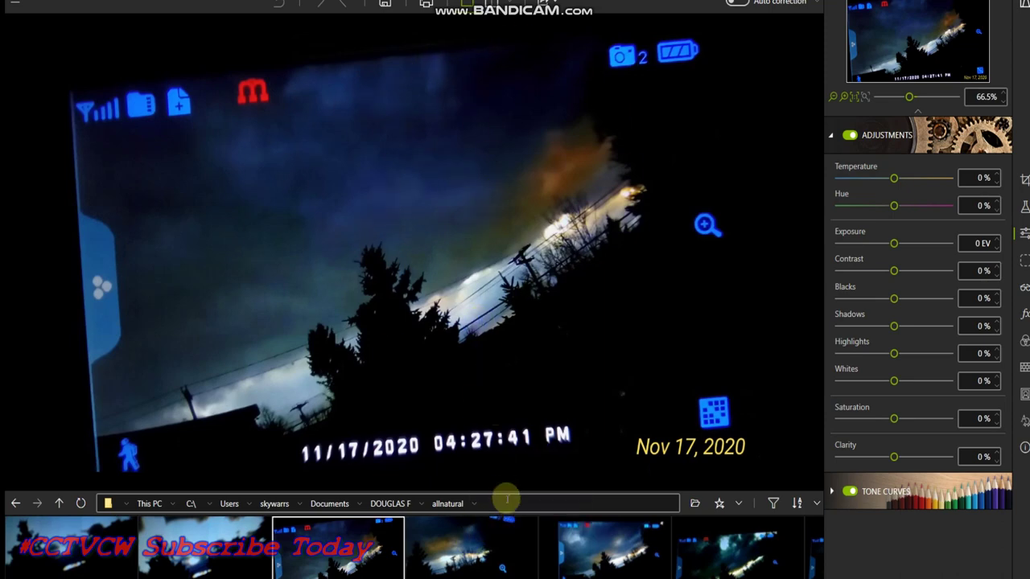
{"action": "scroll", "coordinate": [510, 537], "scroll_direction": "down", "scroll_amount": 2}
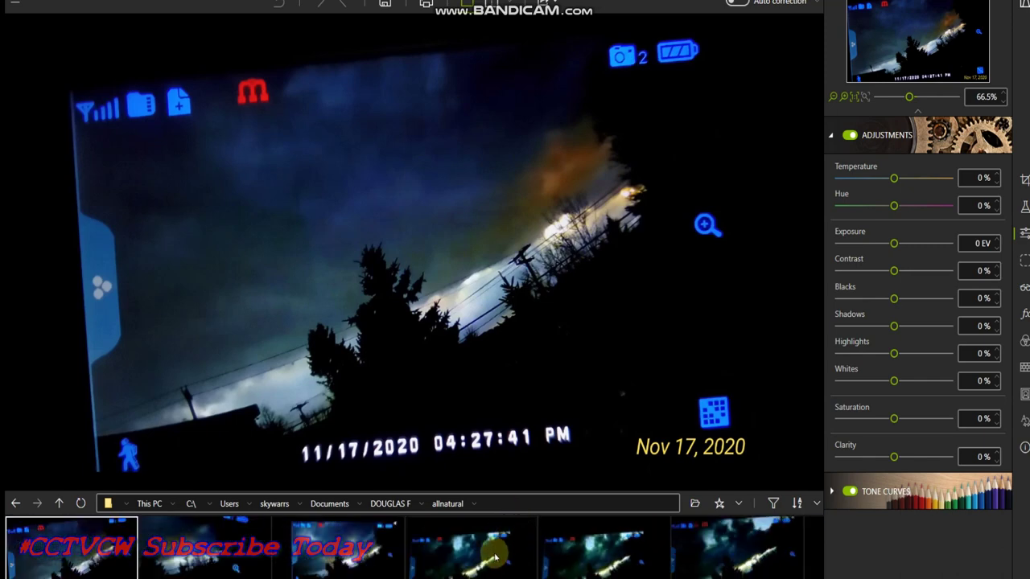
{"action": "left_click", "coordinate": [363, 563]}
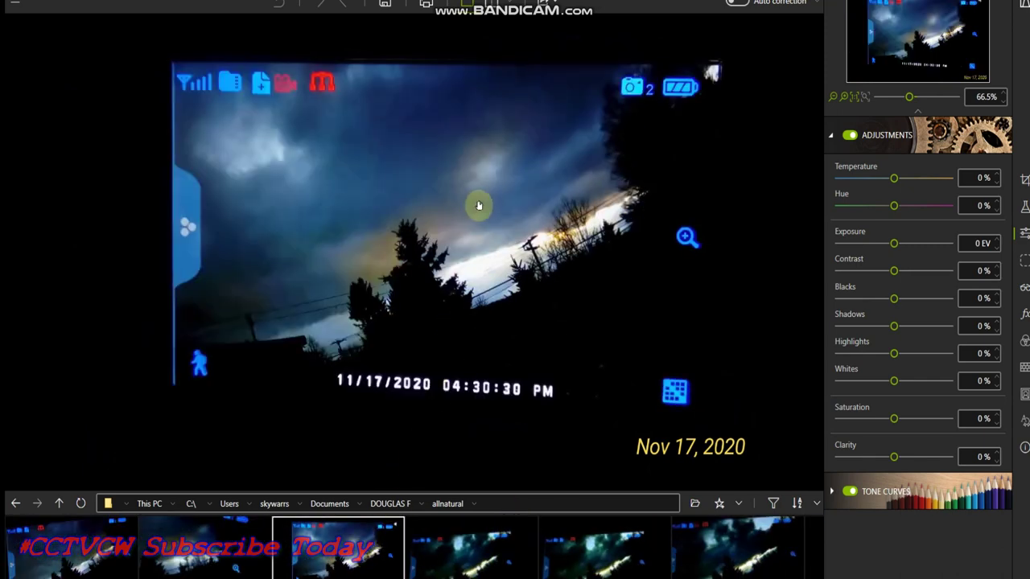
Step: Set Dehaze to 49% and Noise Reduction to 10% on the 04:30:30 photo
{"action": "scroll", "coordinate": [478, 205], "scroll_direction": "up", "scroll_amount": 2}
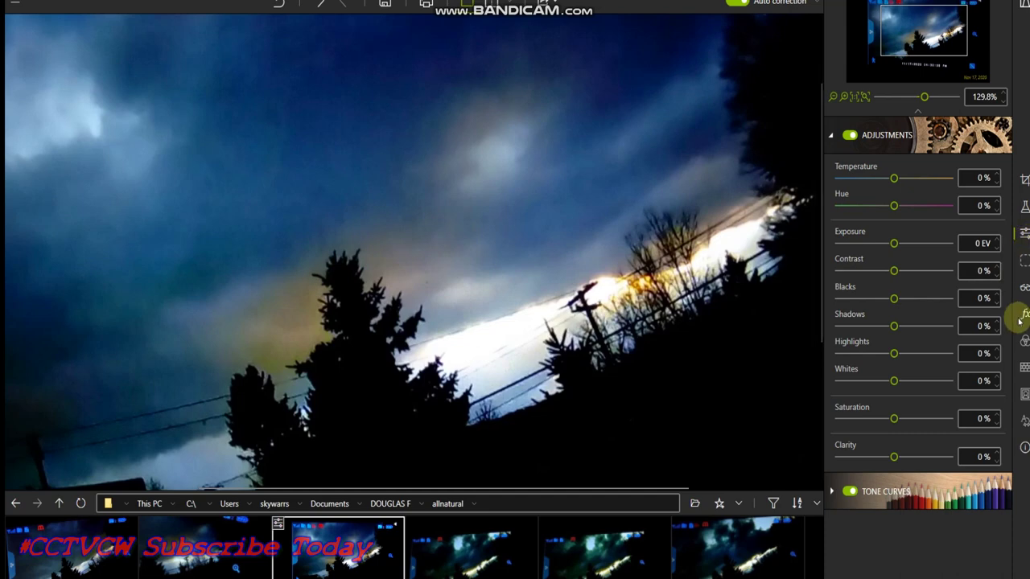
{"action": "left_click", "coordinate": [1022, 288]}
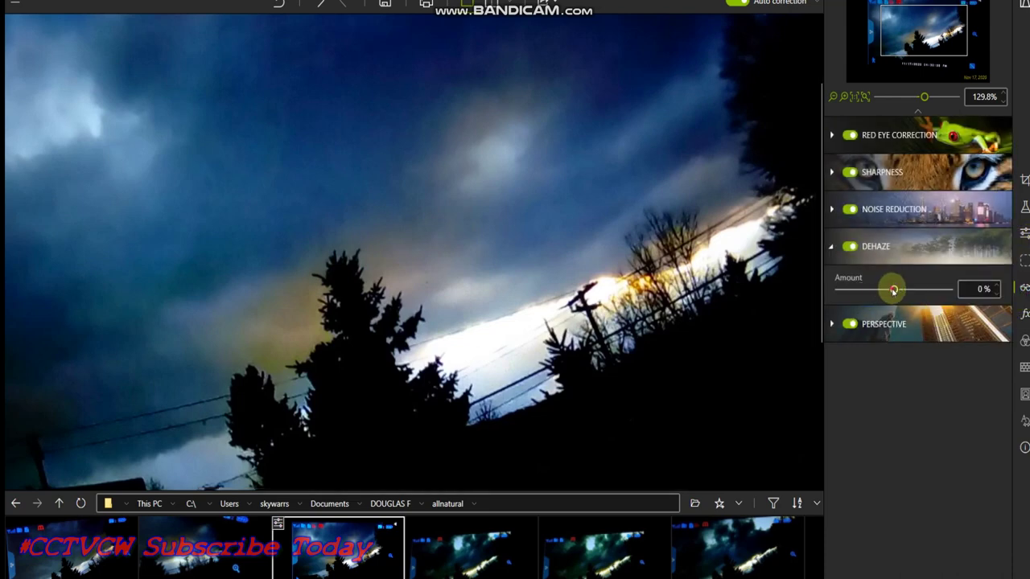
{"action": "left_click_drag", "start_coordinate": [893, 291], "coordinate": [920, 294]}
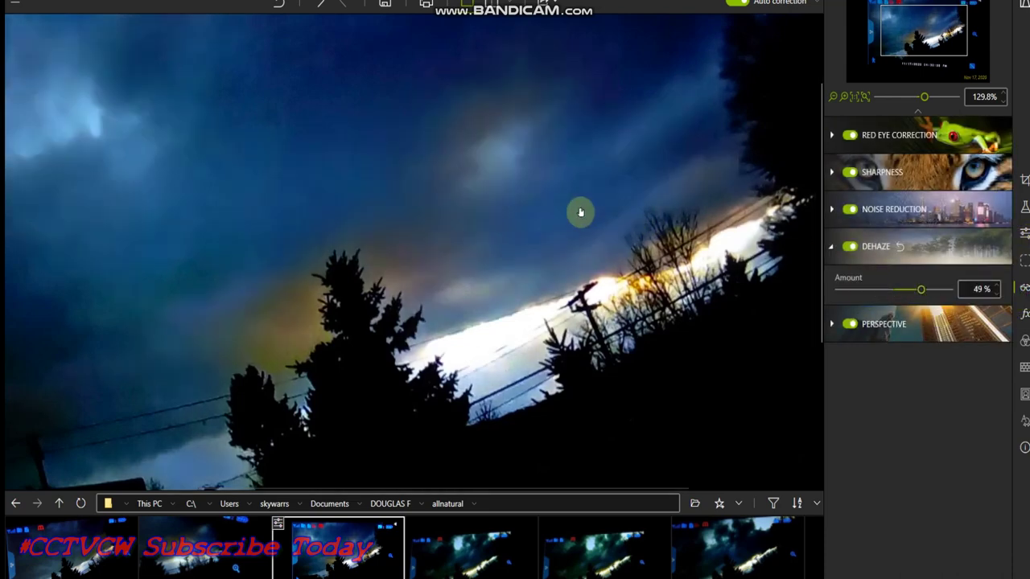
{"action": "left_click", "coordinate": [877, 207]}
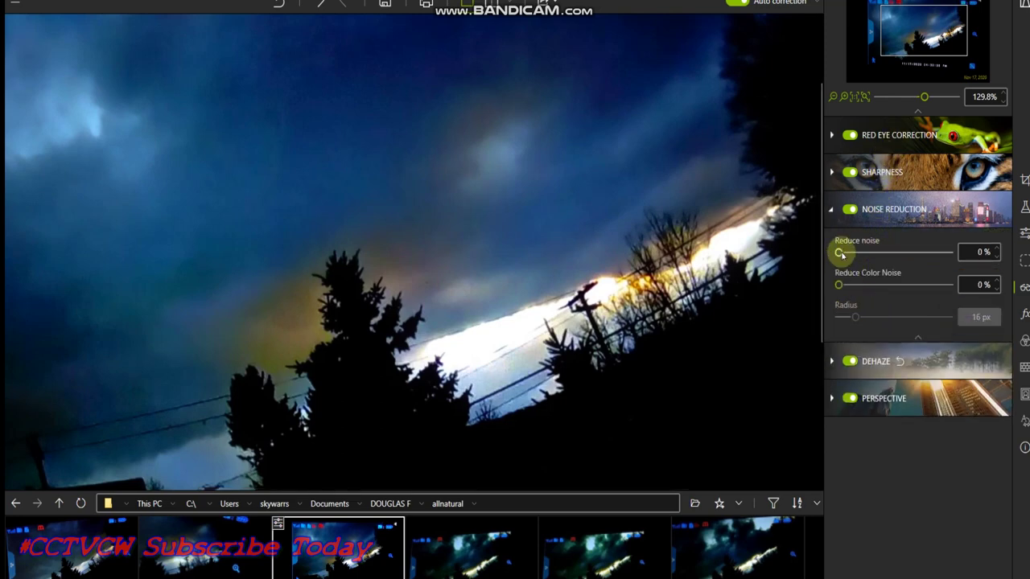
{"action": "left_click_drag", "start_coordinate": [839, 253], "coordinate": [849, 252]}
Step: Sharpen the 04:30:30 photo at 365% amount with a 1 px radius
{"action": "left_click", "coordinate": [878, 171]}
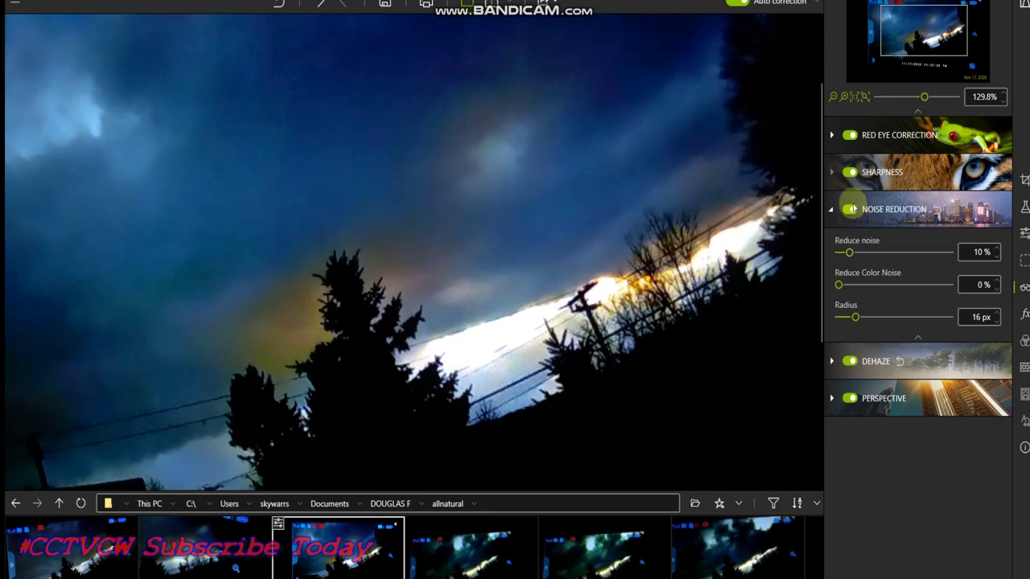
{"action": "left_click_drag", "start_coordinate": [838, 216], "coordinate": [922, 220]}
{"action": "scroll", "coordinate": [533, 230], "scroll_direction": "down", "scroll_amount": 4}
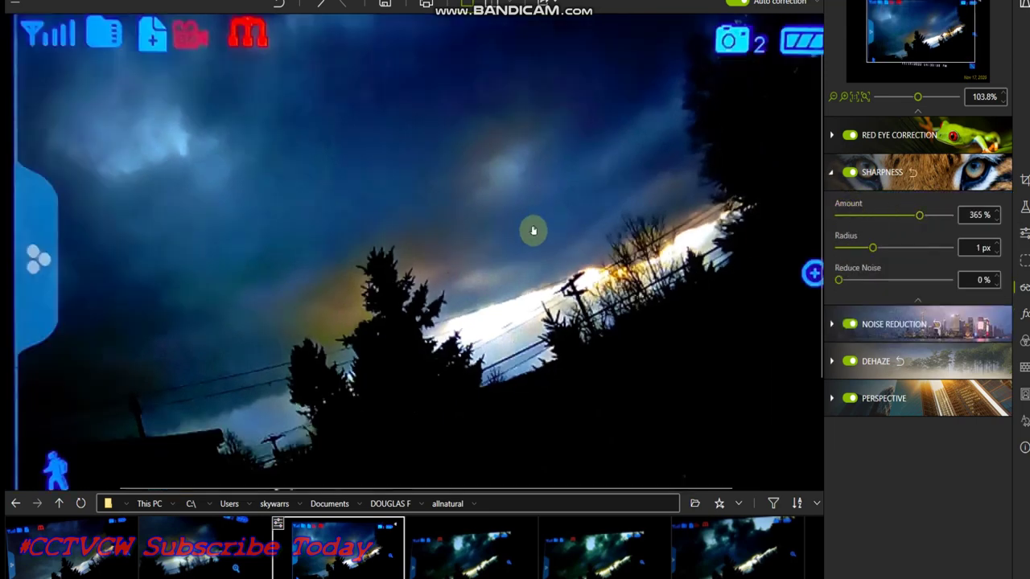
{"action": "scroll", "coordinate": [538, 227], "scroll_direction": "up", "scroll_amount": 1}
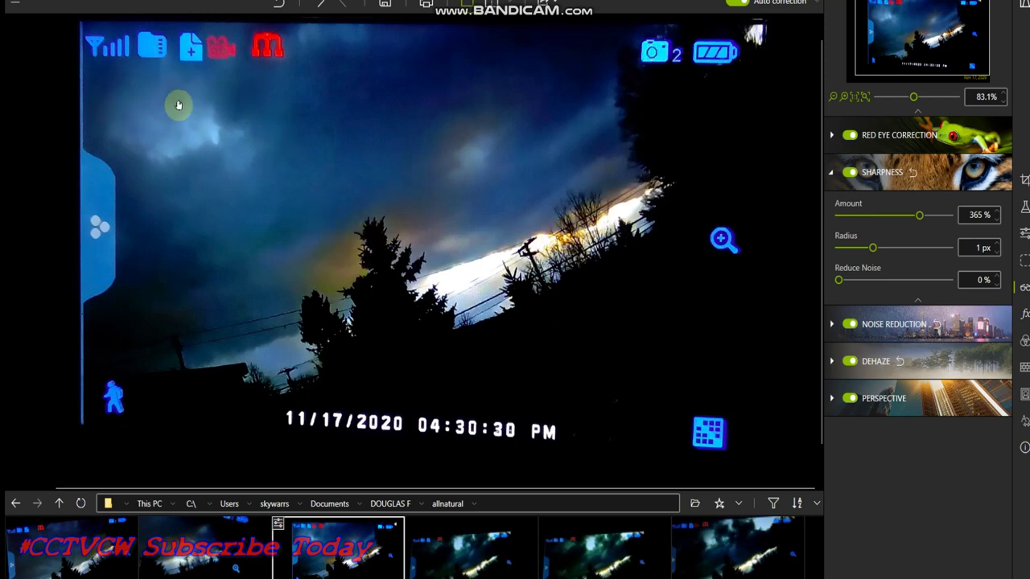
{"action": "scroll", "coordinate": [484, 115], "scroll_direction": "up", "scroll_amount": 2}
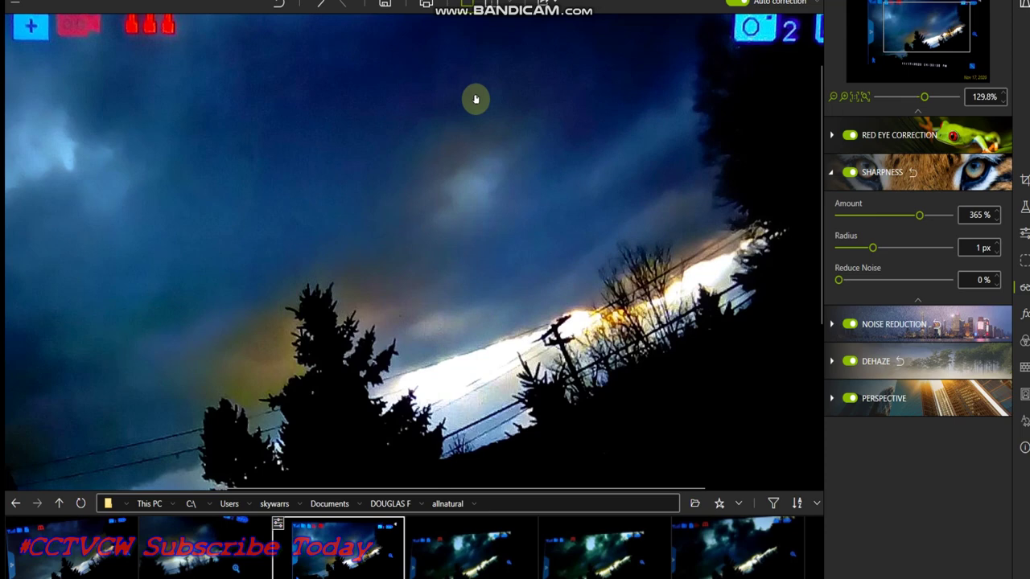
{"action": "scroll", "coordinate": [475, 102], "scroll_direction": "down", "scroll_amount": 2}
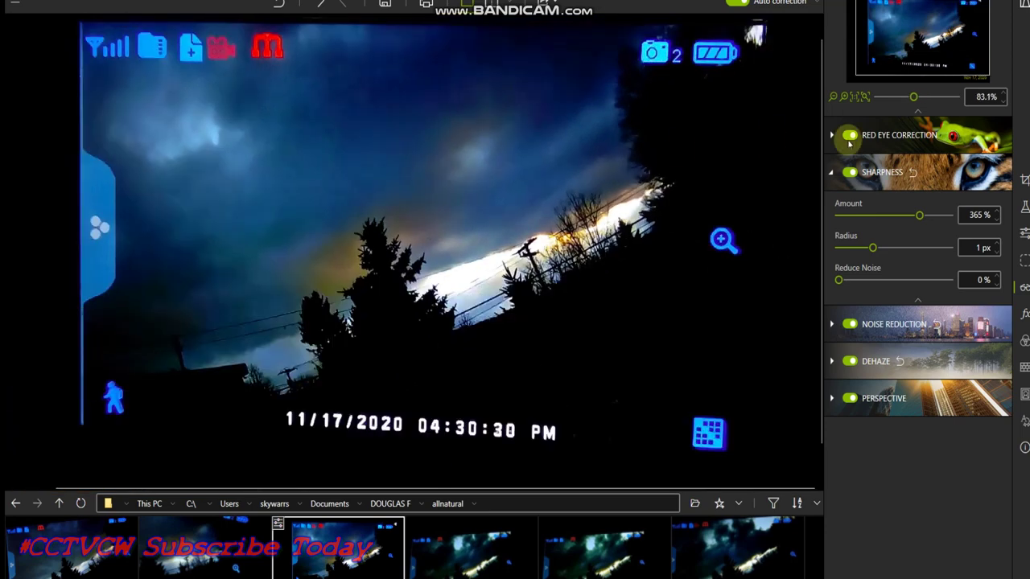
Step: Rotate the Nov 17 photo +20° and frame a 1273 × 694 px Custom crop over the trees
{"action": "left_click", "coordinate": [1022, 180]}
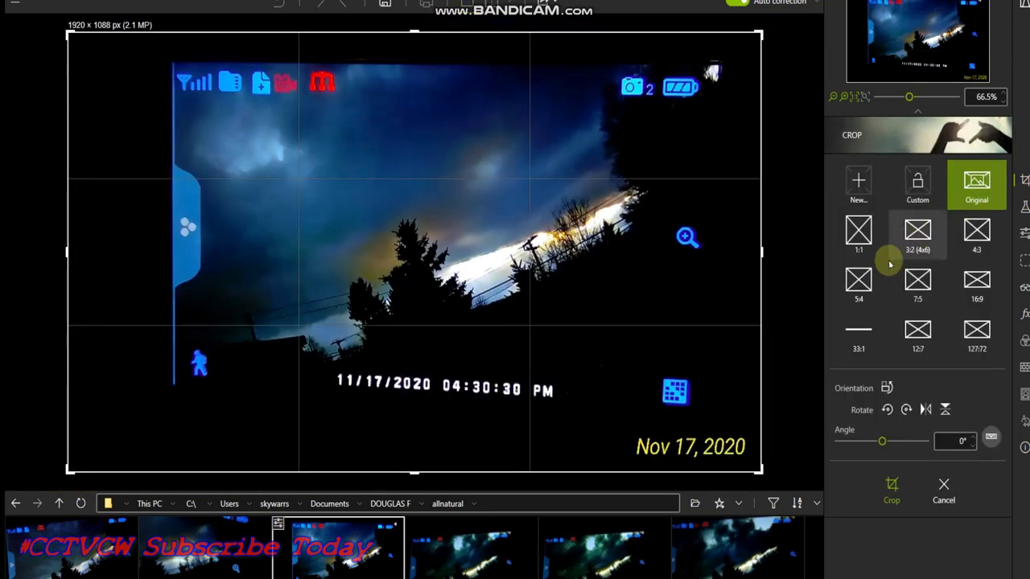
{"action": "left_click", "coordinate": [917, 187]}
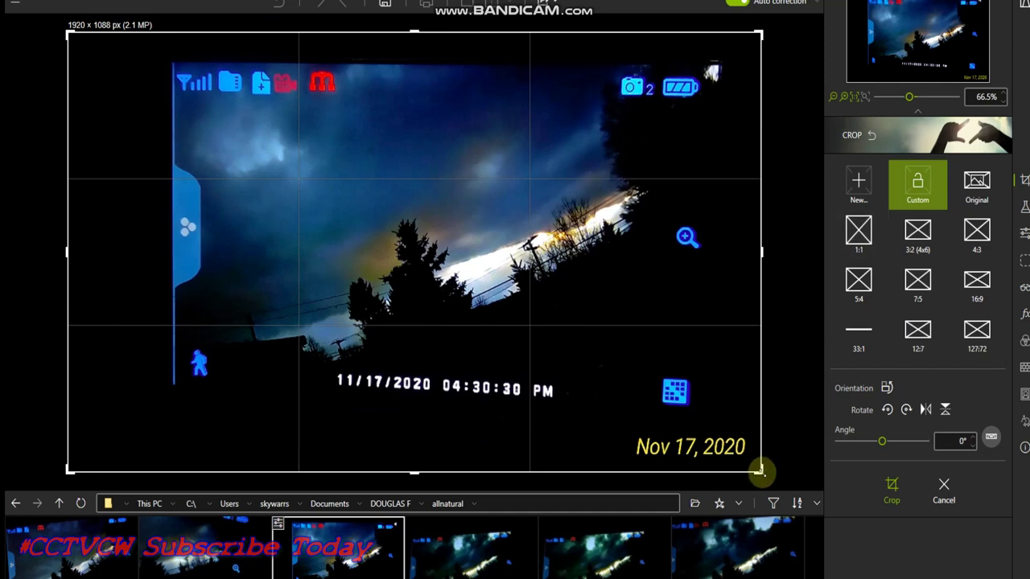
{"action": "left_click_drag", "start_coordinate": [759, 471], "coordinate": [645, 384]}
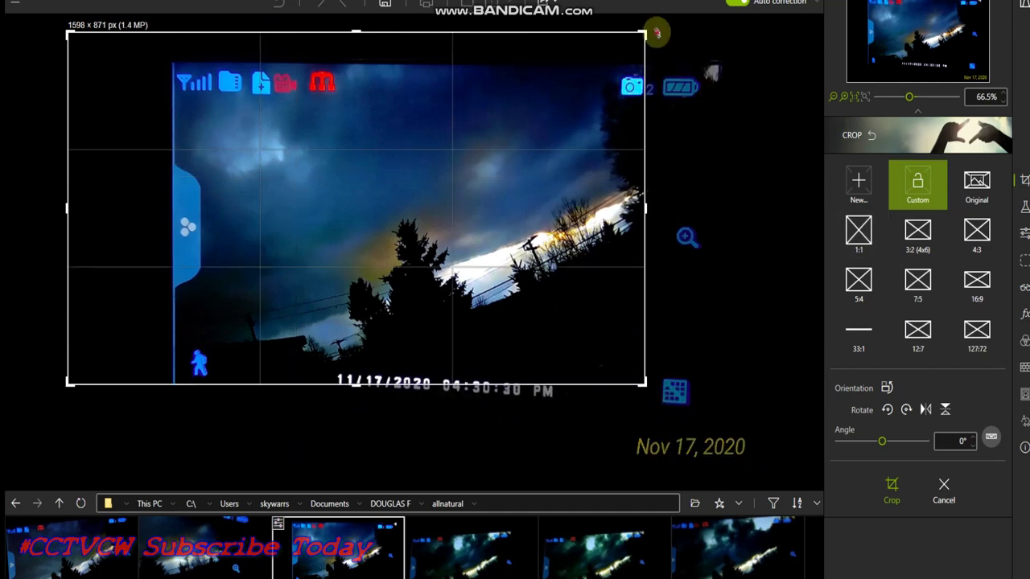
{"action": "left_click_drag", "start_coordinate": [656, 32], "coordinate": [667, 165]}
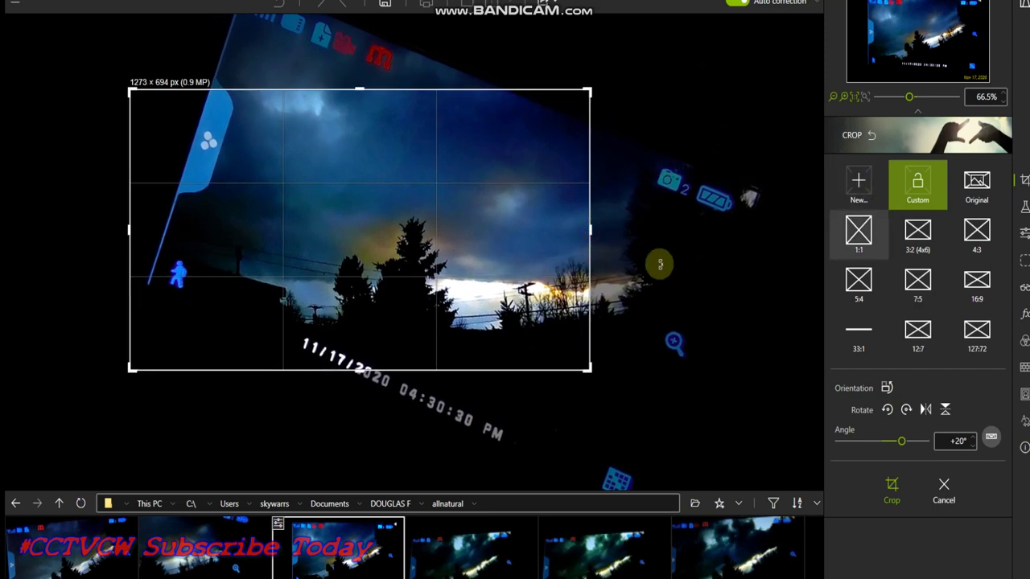
{"action": "left_click_drag", "start_coordinate": [396, 251], "coordinate": [484, 217]}
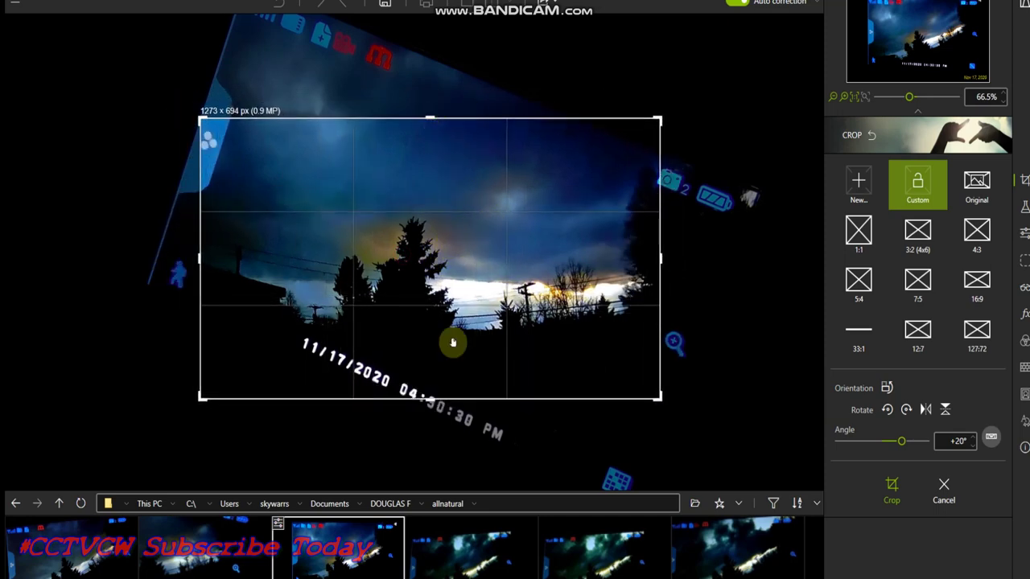
Step: Apply the +20° crop to the Nov 17 photo and browse the Favorites presets
{"action": "left_click", "coordinate": [891, 491]}
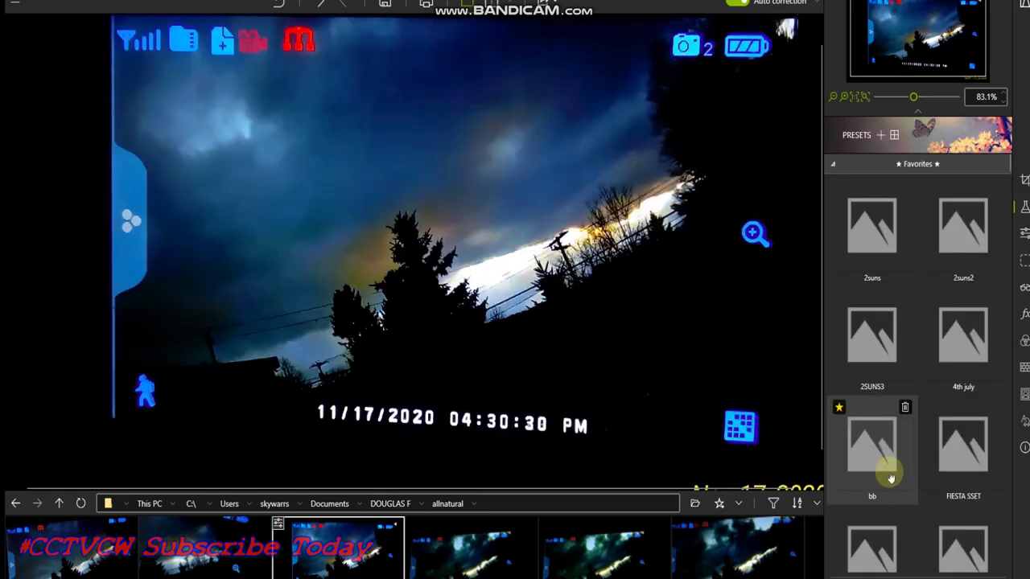
{"action": "scroll", "coordinate": [523, 89], "scroll_direction": "up", "scroll_amount": 5}
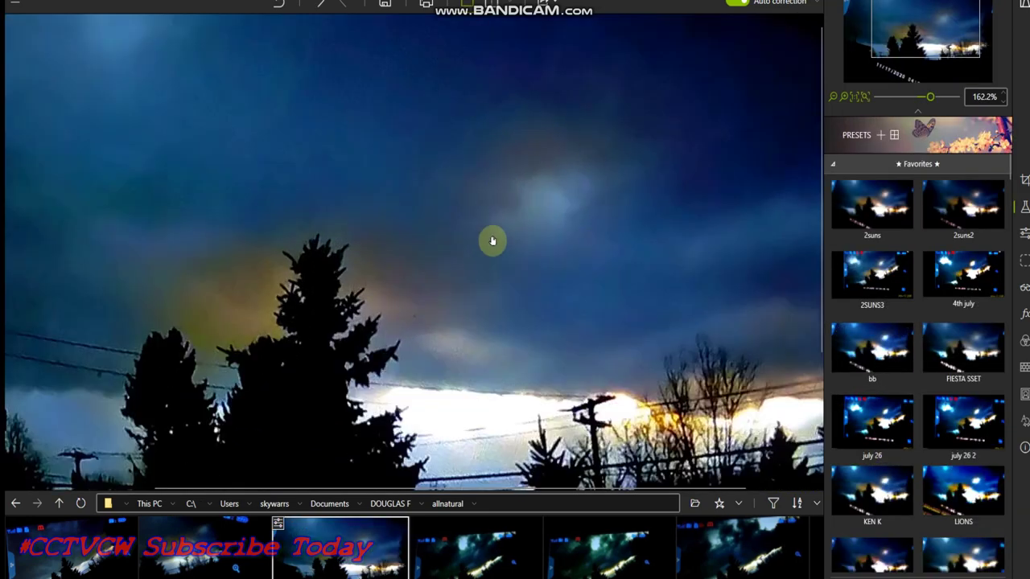
{"action": "scroll", "coordinate": [490, 239], "scroll_direction": "down", "scroll_amount": 5}
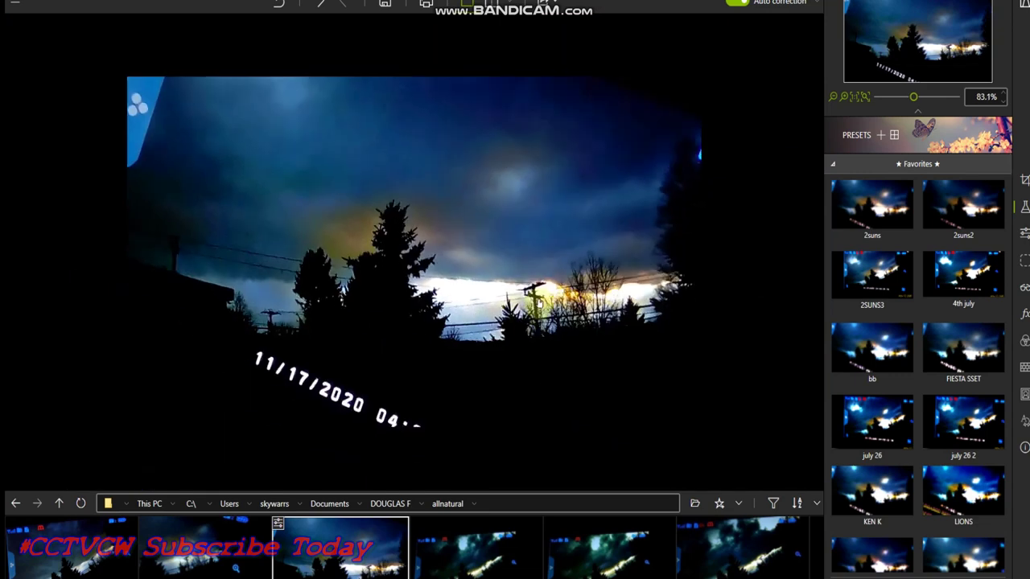
{"action": "scroll", "coordinate": [455, 266], "scroll_direction": "up", "scroll_amount": 5}
{"action": "scroll", "coordinate": [451, 267], "scroll_direction": "down", "scroll_amount": 2}
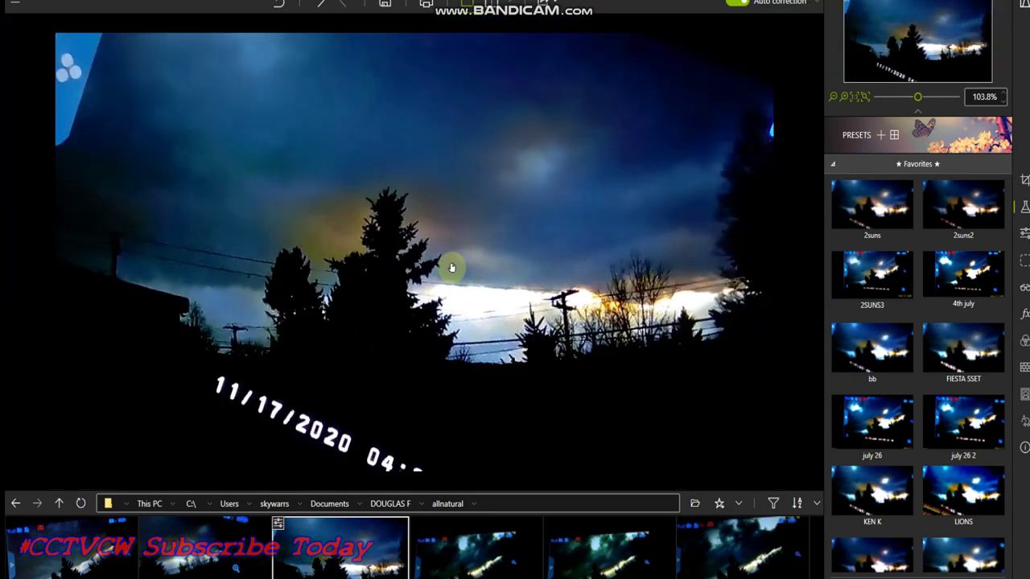